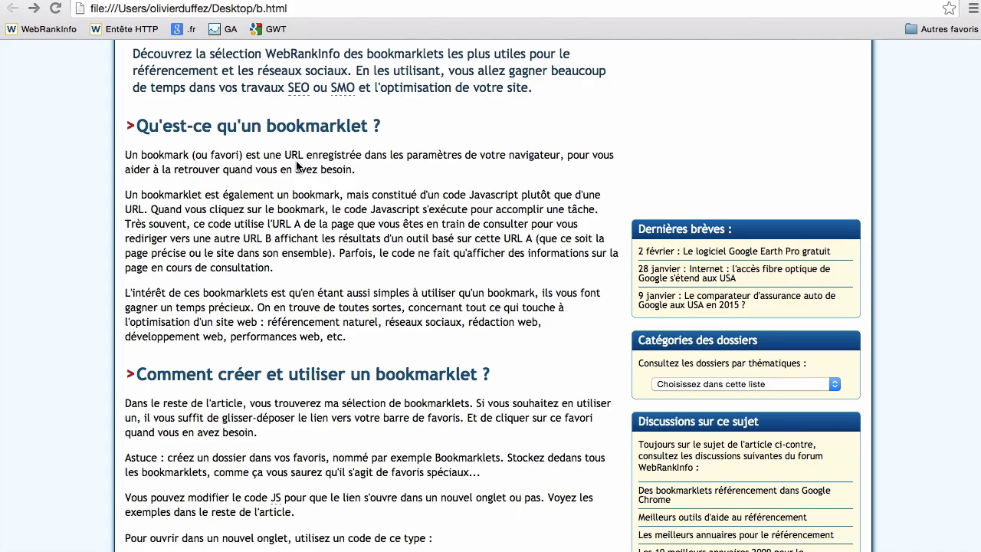
Add the bookmarklet "Nombre de partages sur Facebook, Twitter, Google+ et LinkedIn d'une URL" from the article's list to the bookmarks bar.
scroll(246, 218, "down", 5)
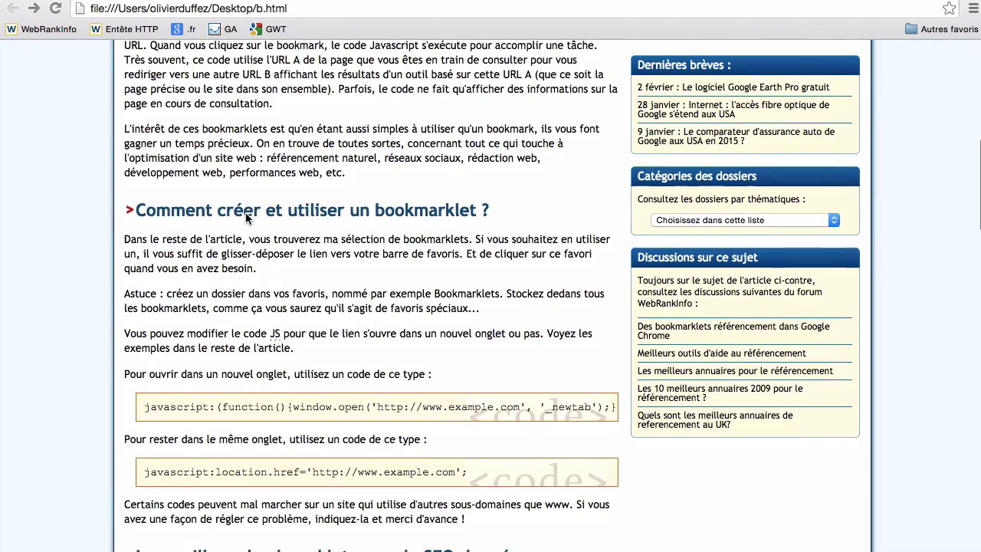
scroll(286, 157, "down", 10)
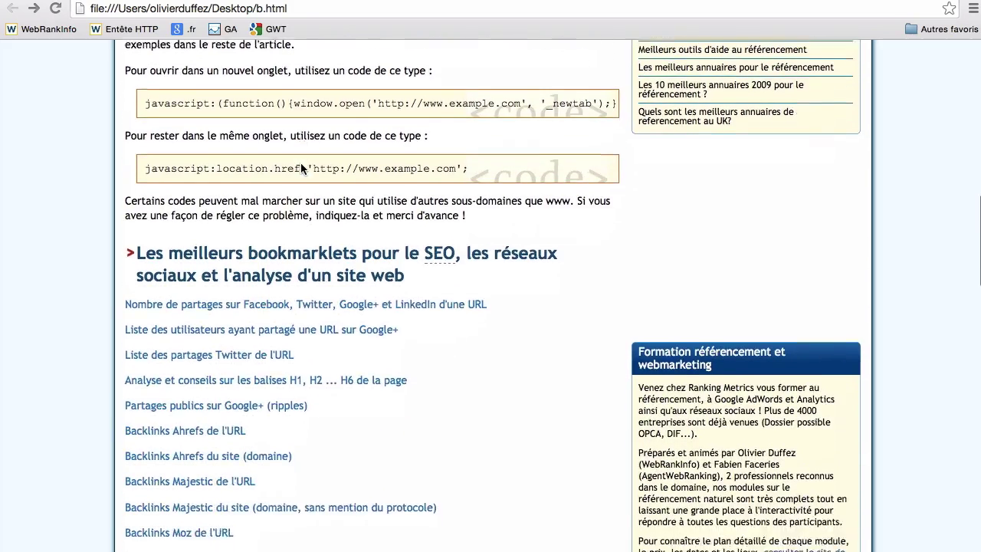
scroll(300, 167, "down", 1)
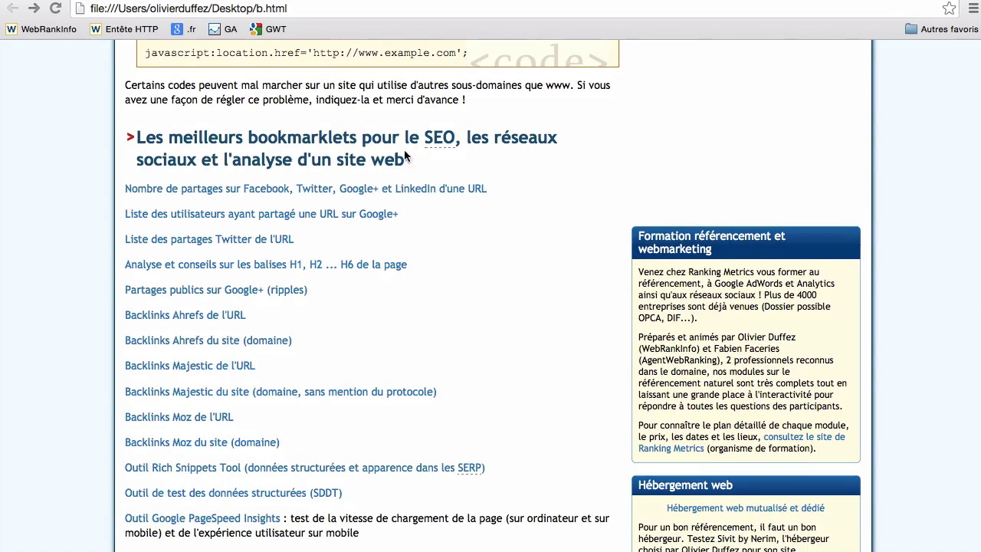
scroll(275, 159, "down", 1)
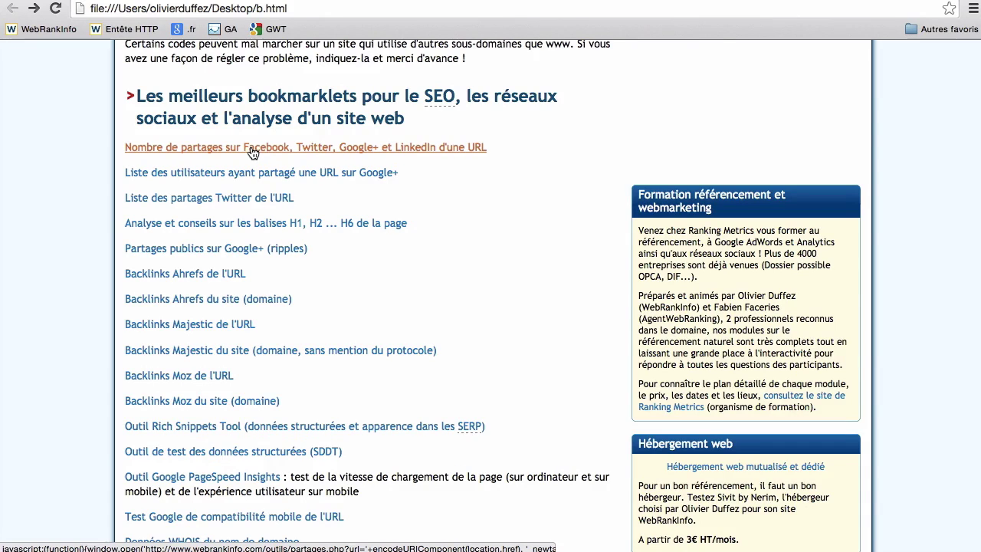
left_click_drag(276, 149, 331, 29)
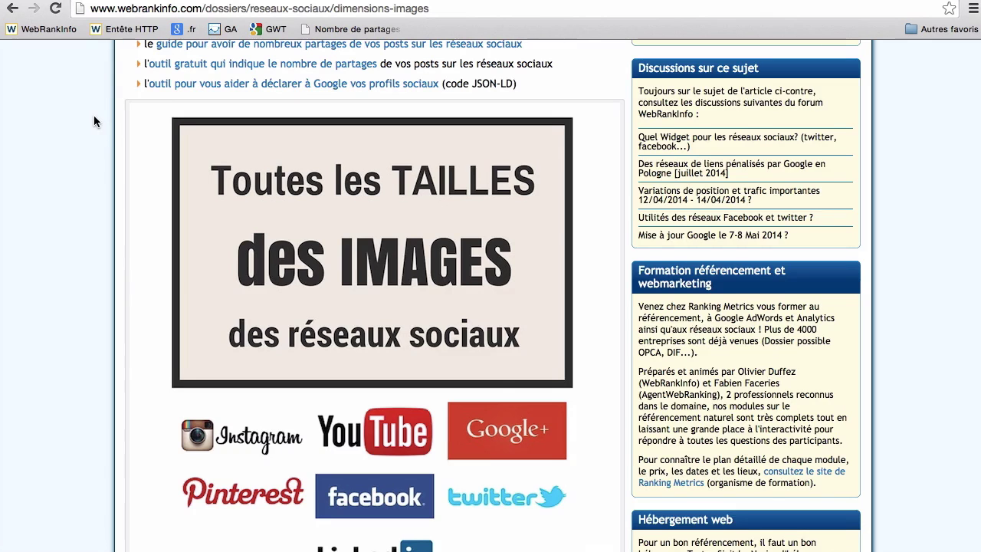
Run the share-count bookmarklet on the WebRankInfo article about image sizes for social networks.
scroll(92, 115, "up", 4)
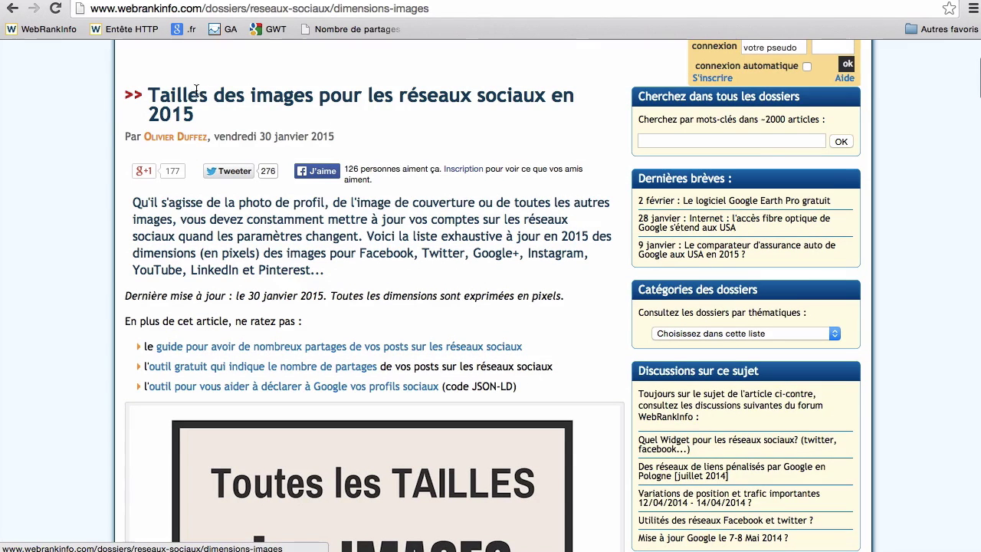
scroll(276, 154, "down", 3)
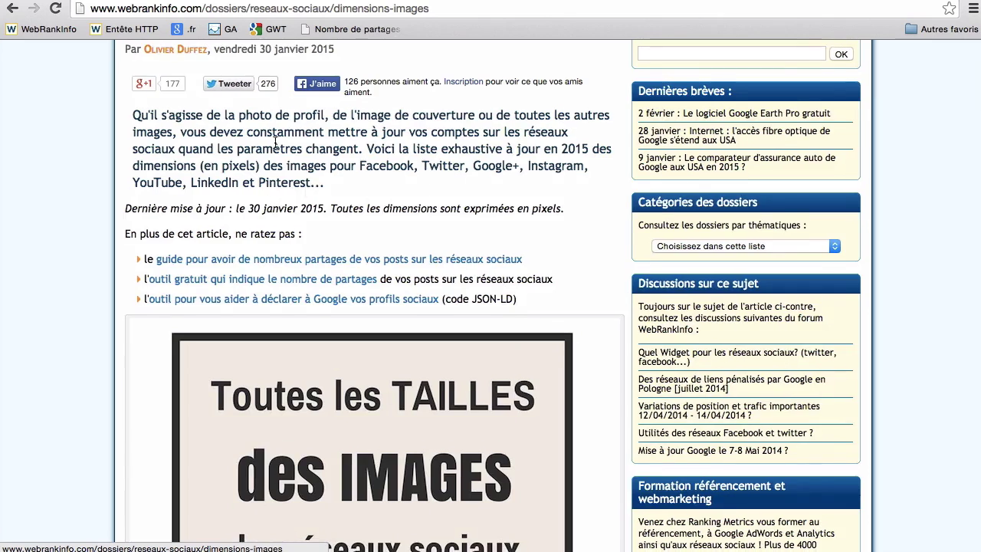
scroll(264, 137, "up", 4)
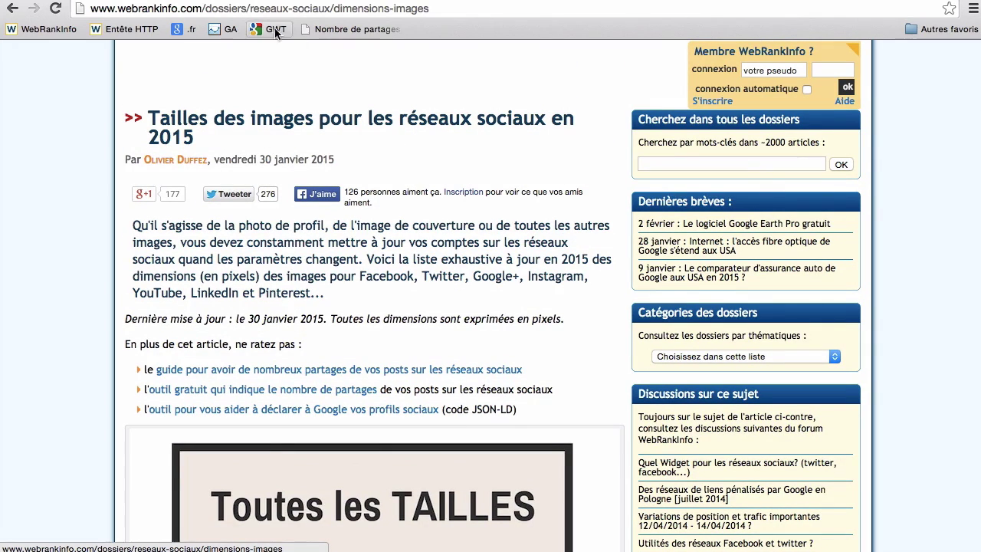
left_click(358, 29)
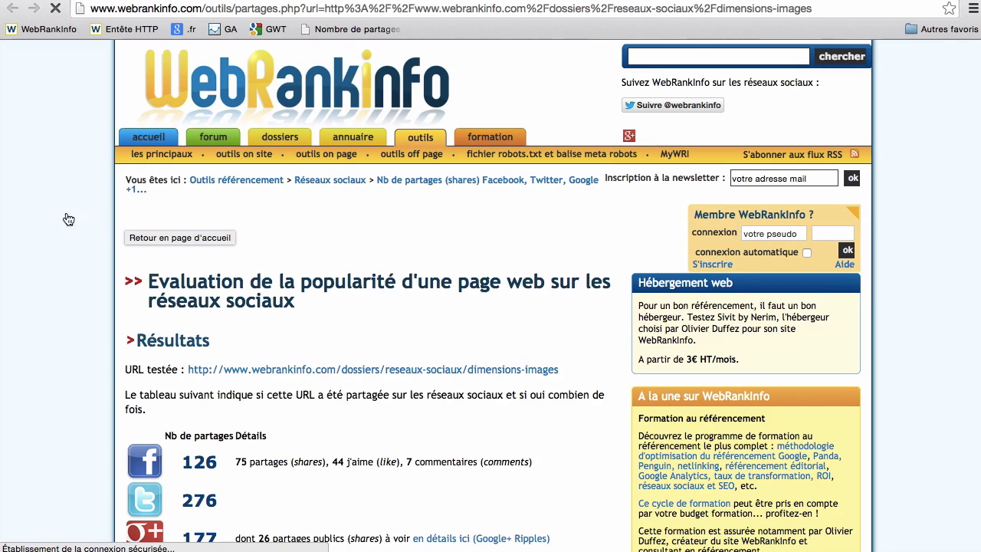
Examine the analysed article's share counts per social network and the form for another analysis.
scroll(61, 253, "down", 3)
scroll(113, 189, "down", 4)
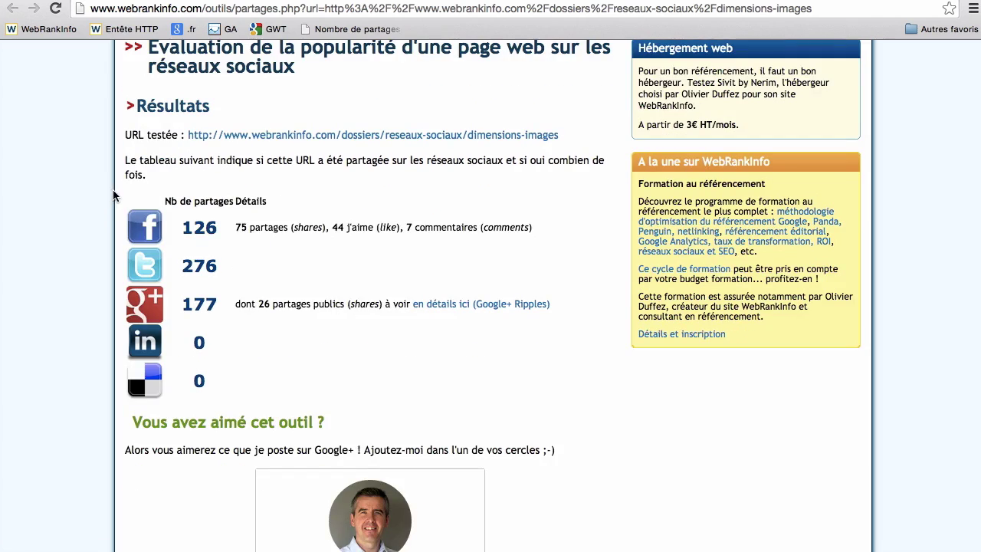
scroll(220, 124, "up", 2)
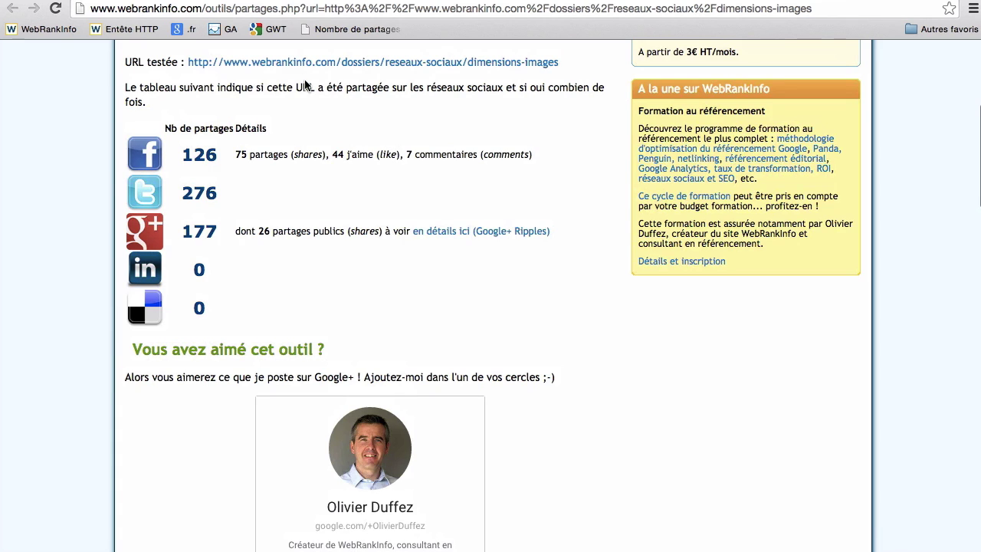
scroll(321, 92, "up", 8)
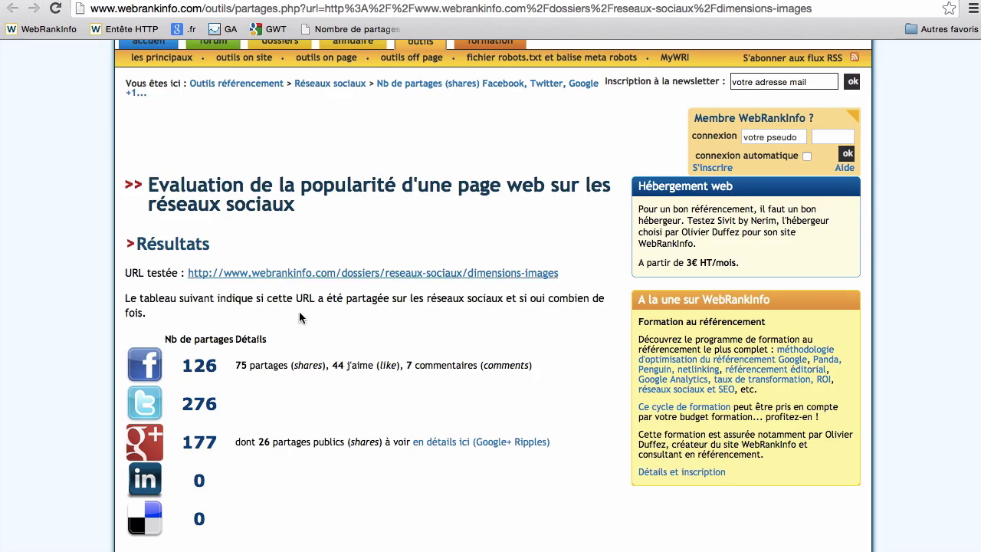
scroll(298, 312, "down", 5)
scroll(301, 318, "down", 7)
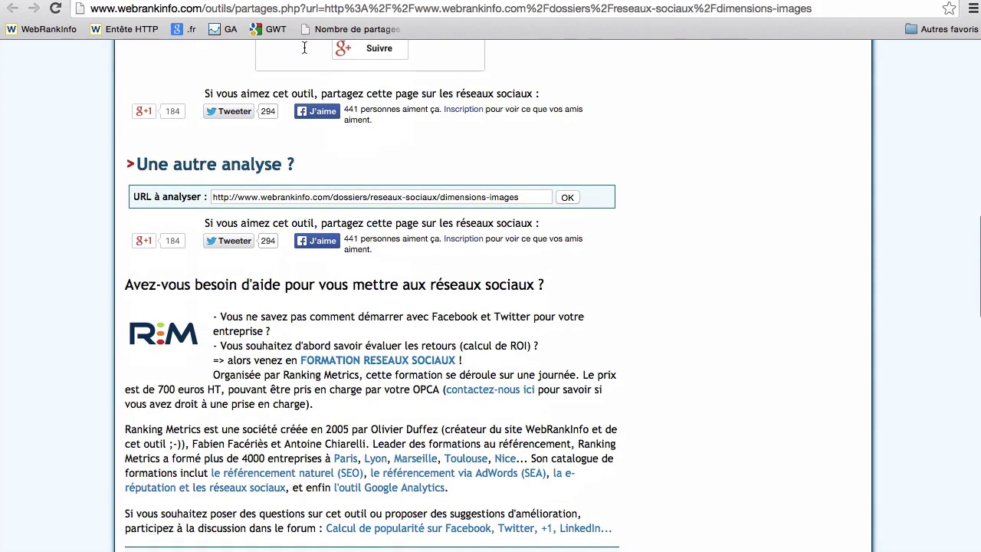
Return to the article listing the bookmarklets and delete the share-count bookmarklet from the bookmarks bar.
left_click(162, 0)
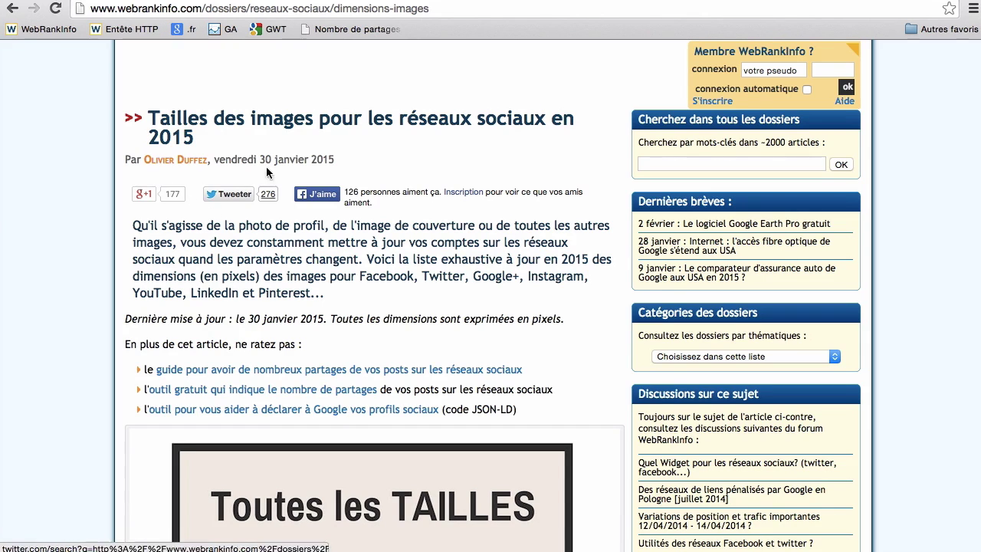
left_click(354, 0)
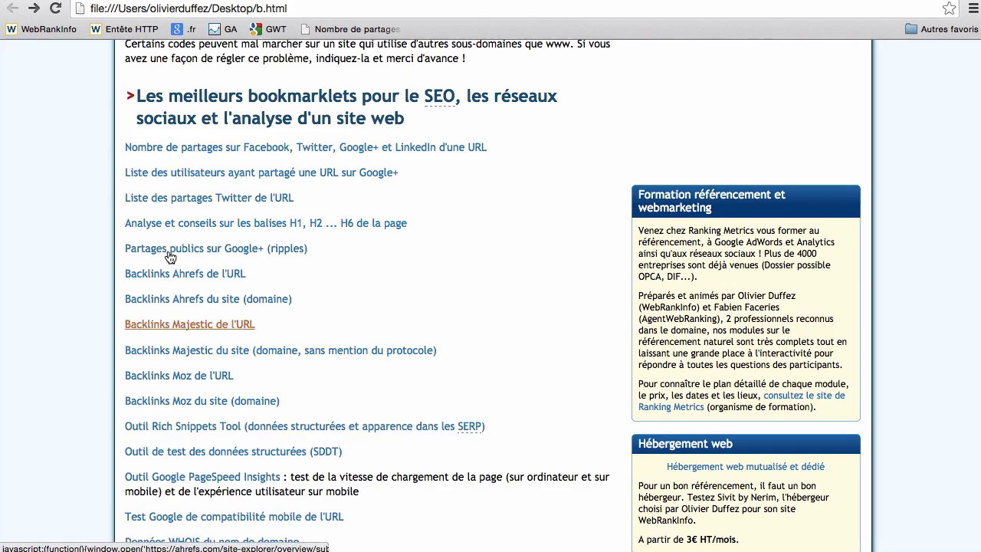
right_click(351, 31)
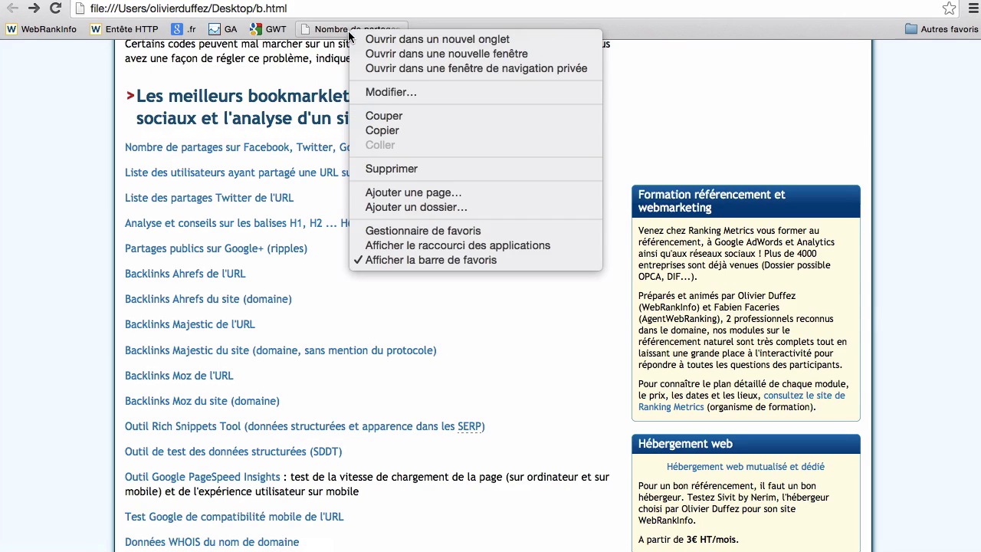
left_click(408, 170)
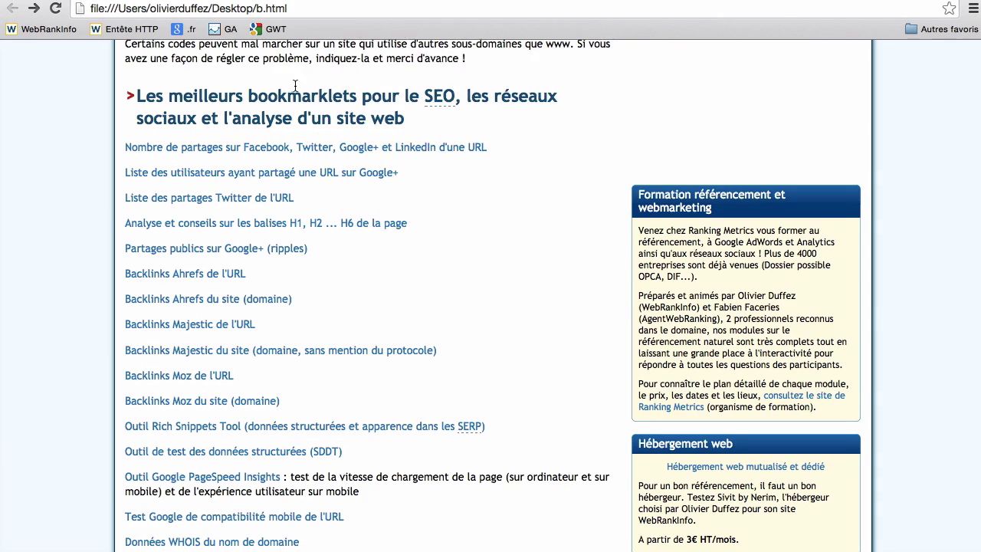
Create a folder named Bookmarklets in the bookmarks bar.
key("super+r")
right_click(329, 32)
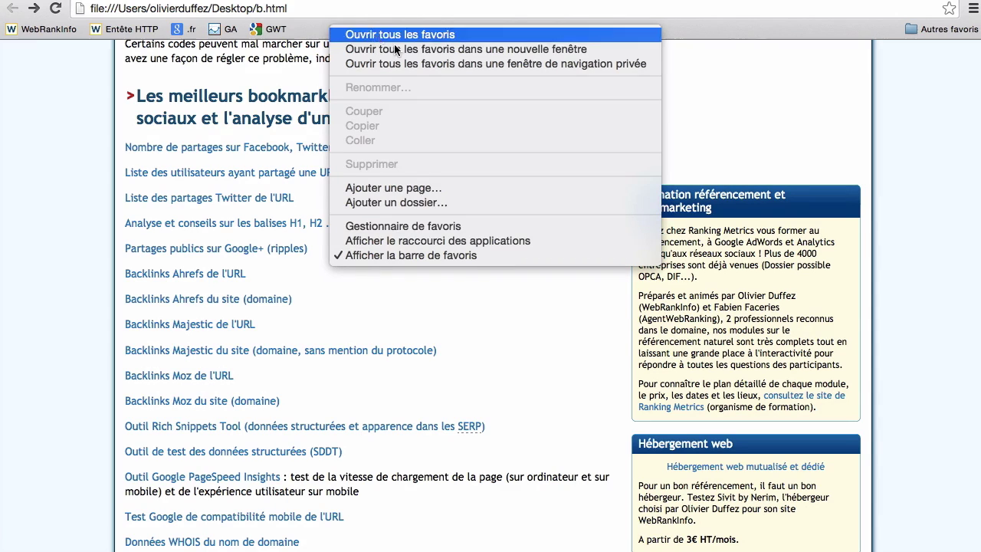
left_click(397, 205)
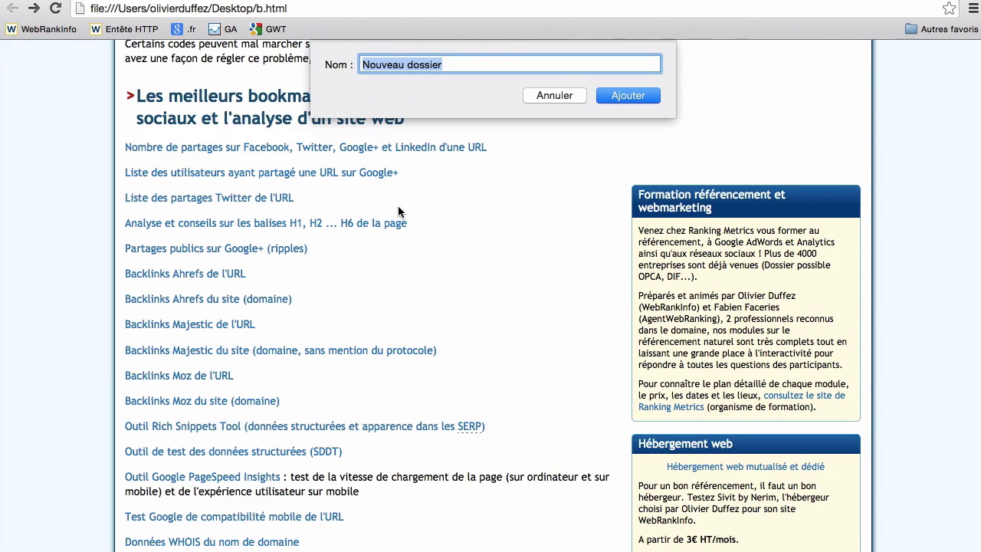
type("Bookmar")
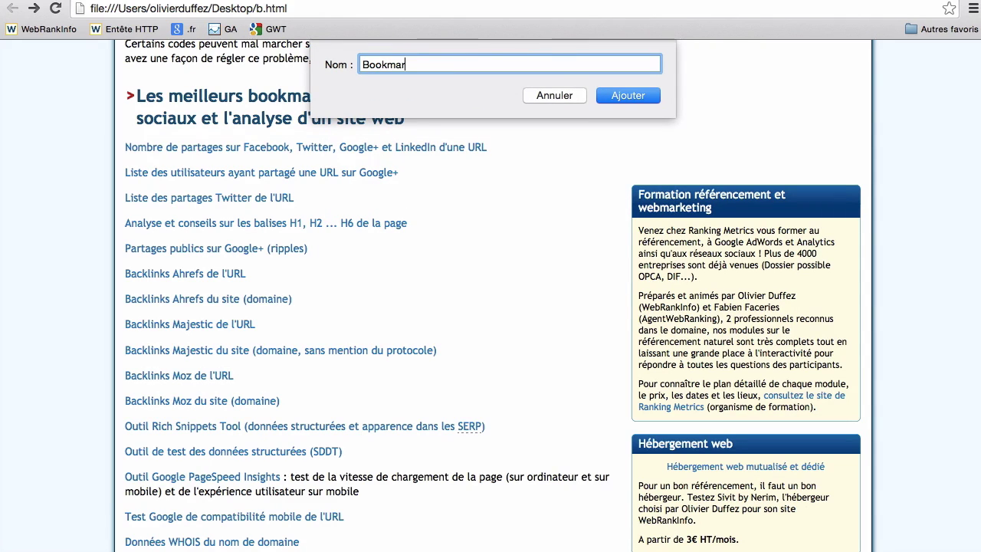
type("klets")
left_click(627, 96)
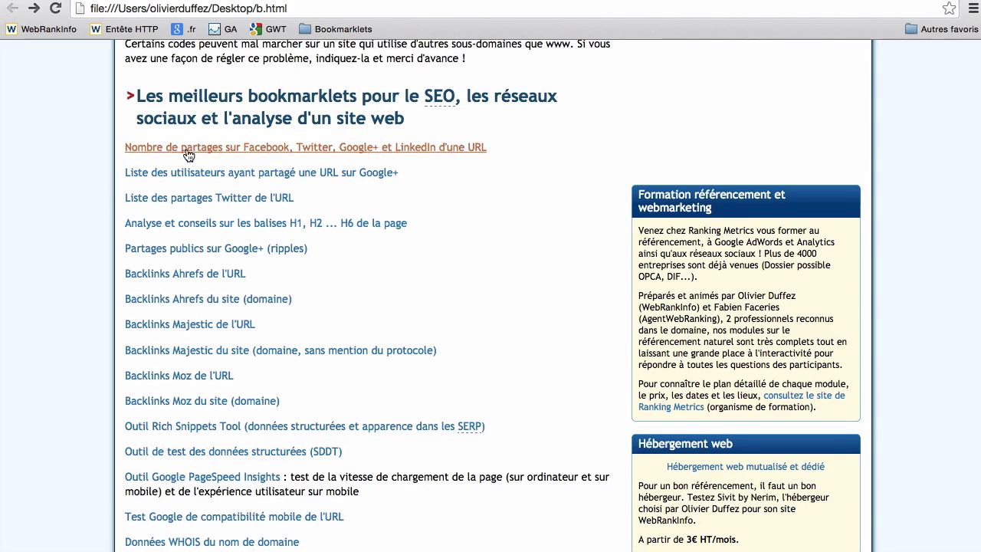
Look through the list of bookmarklets and store "Liste des utilisateurs ayant partagé une URL sur Google+" in the Bookmarklets folder.
scroll(187, 159, "down", 3)
scroll(174, 467, "down", 7)
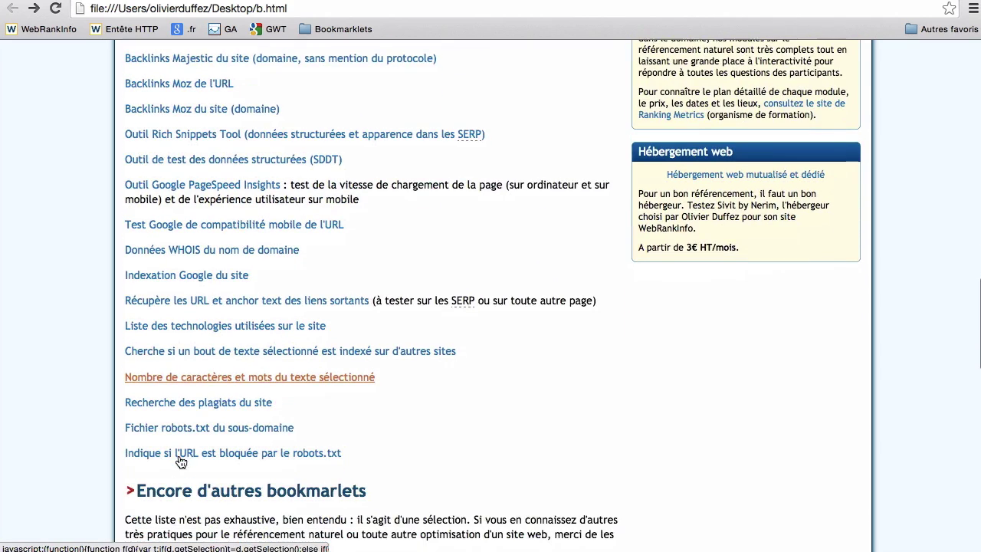
scroll(216, 269, "up", 7)
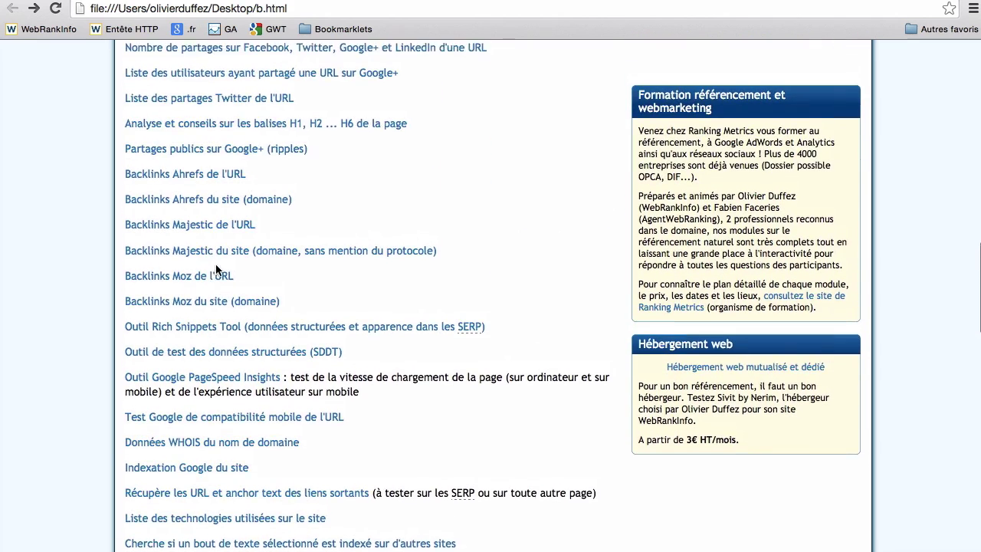
scroll(216, 269, "up", 3)
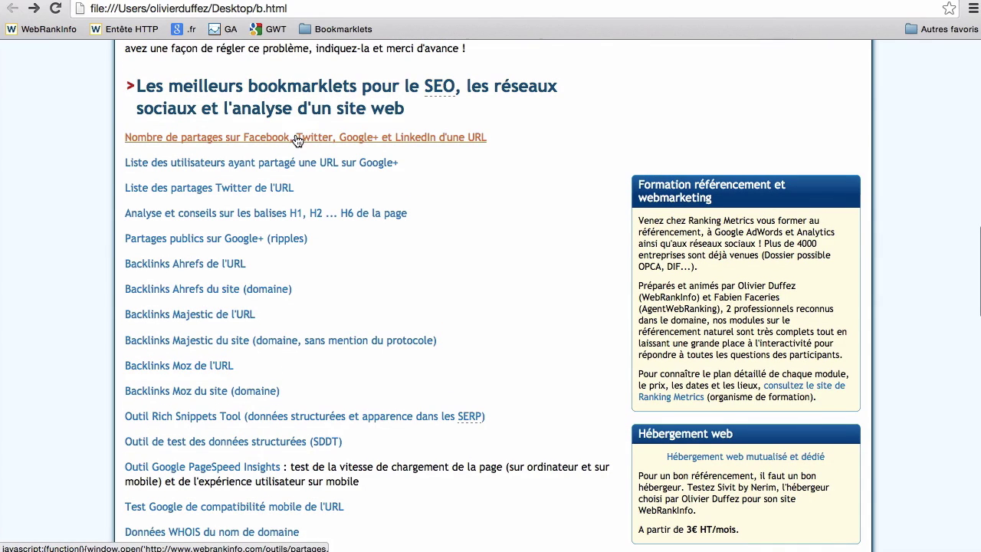
scroll(343, 69, "down", 1)
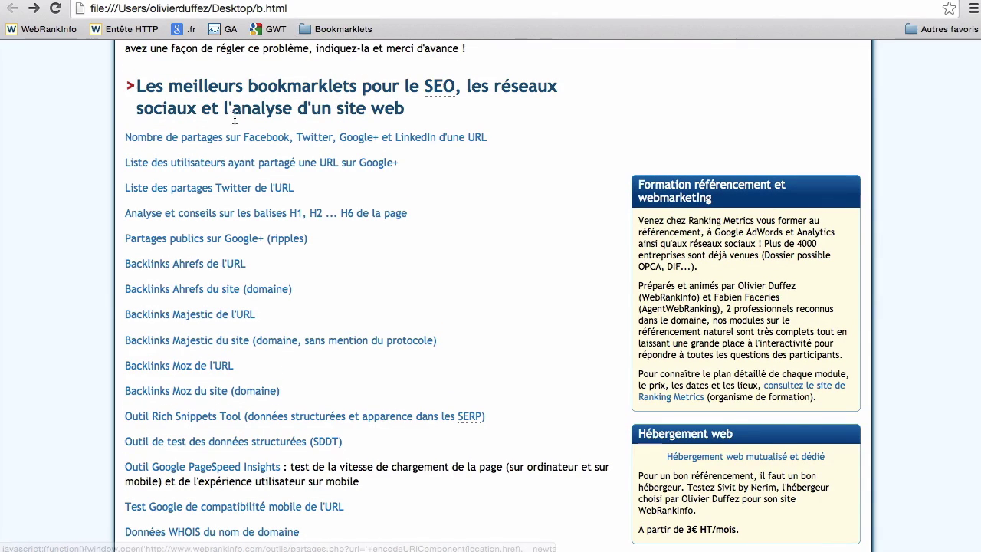
left_click_drag(190, 168, 333, 31)
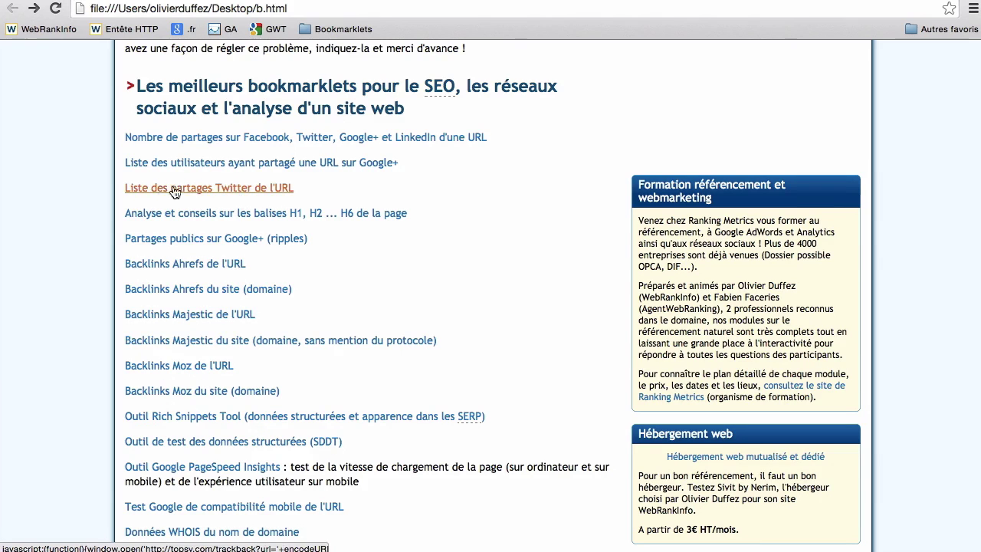
Store the bookmarklets "Outil Rich Snippets Tool" and "Récupère les URL et anchor text des liens sortants" in the Bookmarklets folder.
scroll(165, 191, "down", 5)
scroll(176, 174, "down", 3)
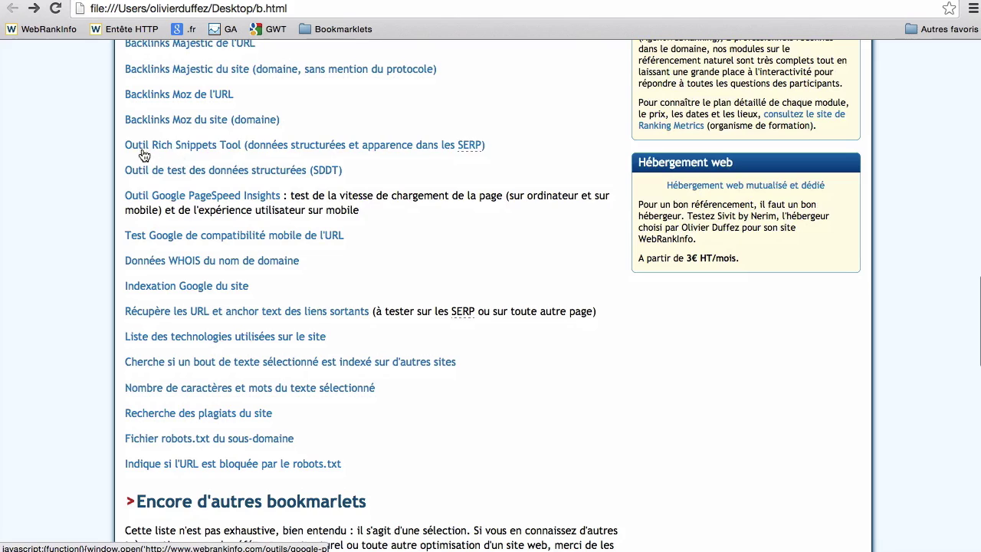
left_click_drag(276, 149, 347, 30)
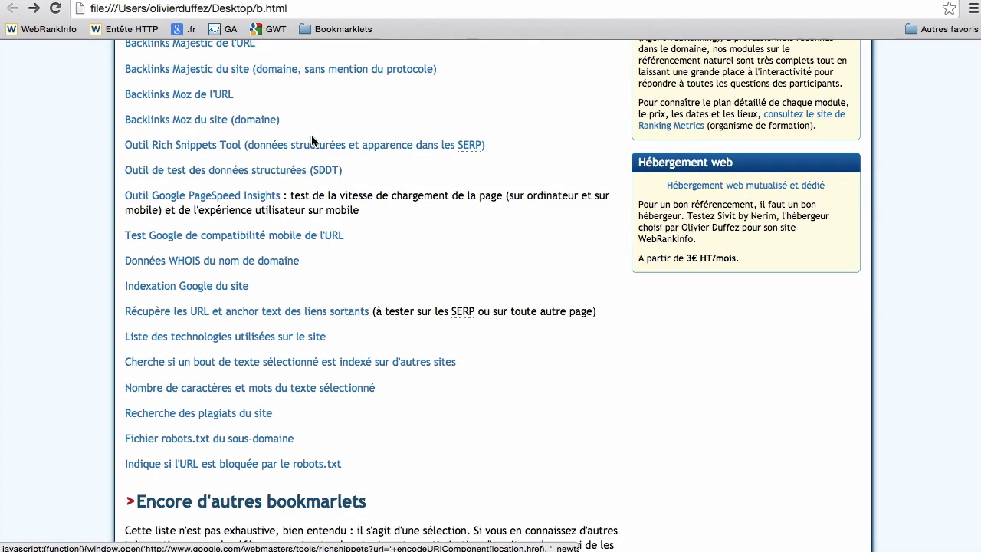
scroll(130, 161, "down", 3)
scroll(140, 144, "down", 2)
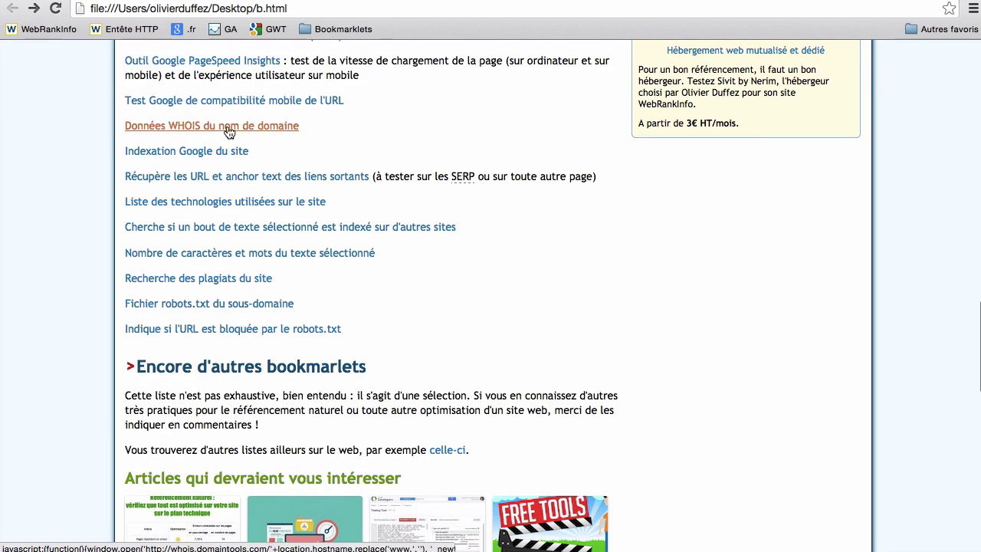
scroll(134, 153, "down", 1)
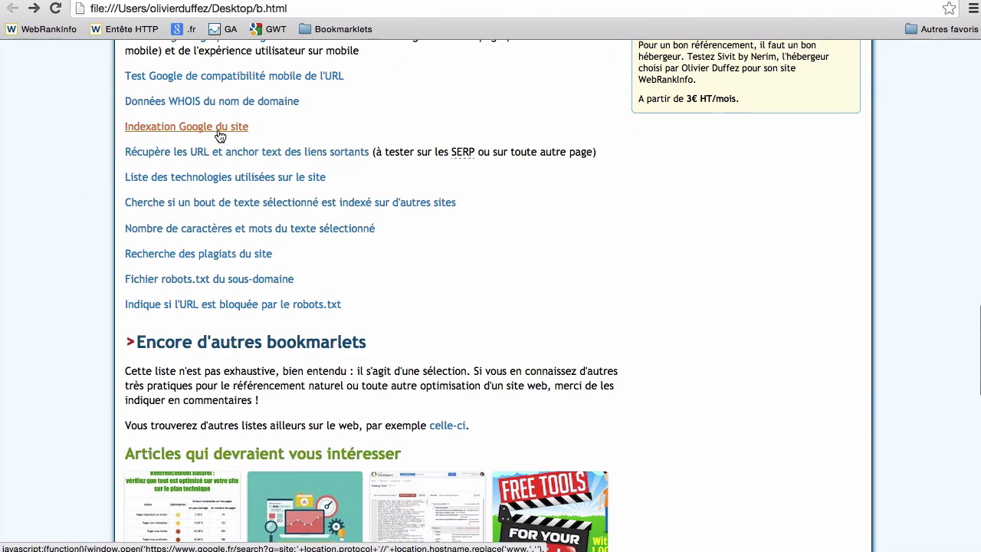
left_click_drag(232, 155, 344, 29)
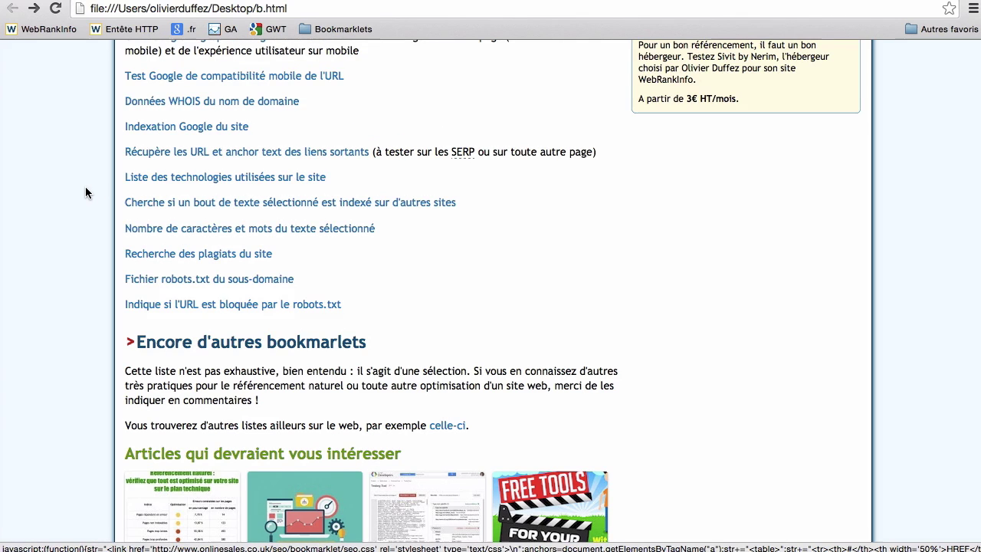
Store "Nombre de caractères et mots du texte sélectionné" and "Fichier robots.txt du sous-domaine" in the Bookmarklets folder.
scroll(91, 193, "down", 3)
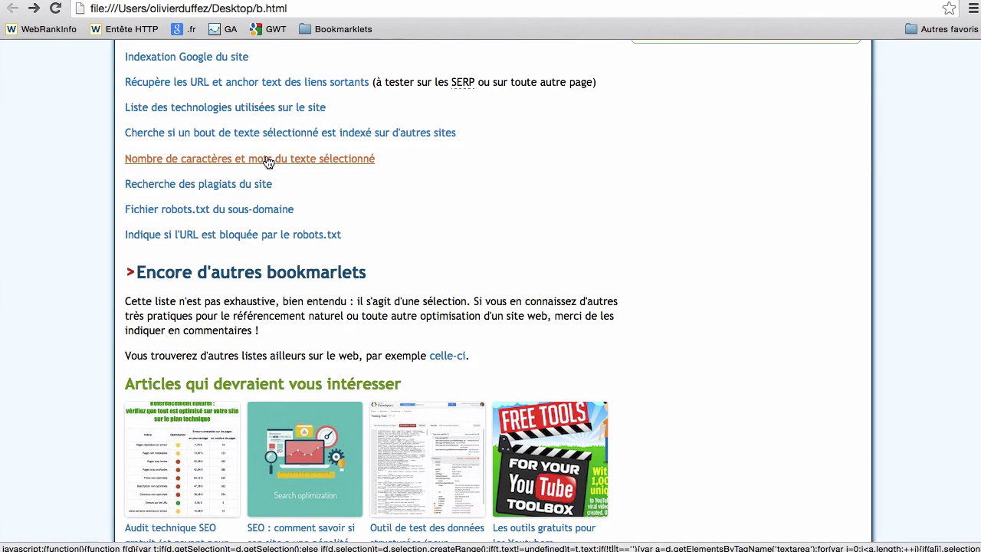
left_click_drag(253, 158, 343, 29)
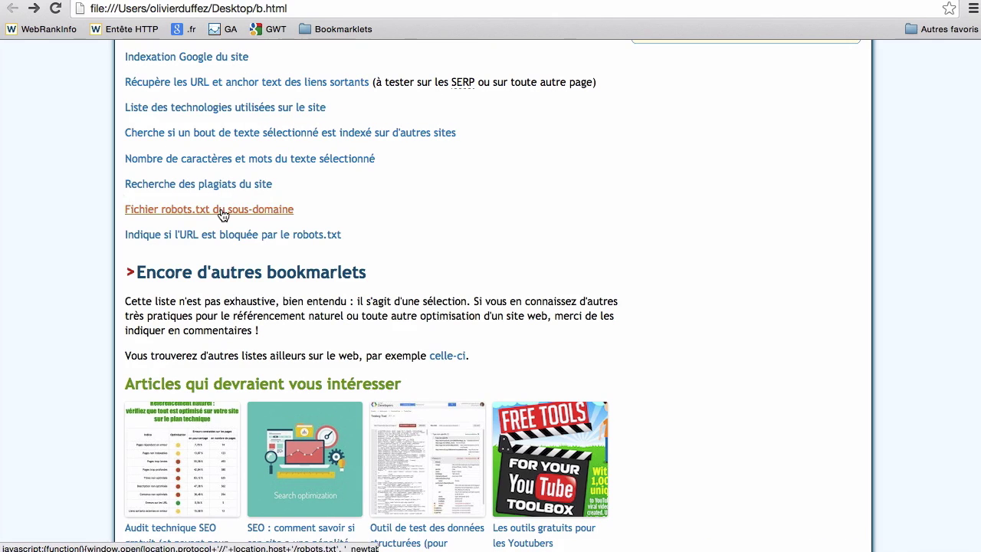
left_click_drag(197, 207, 329, 29)
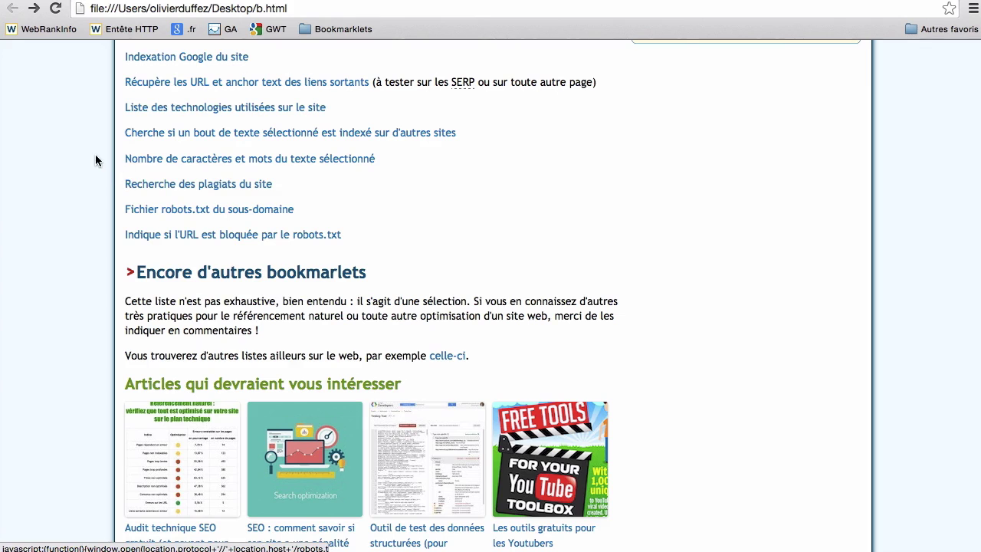
scroll(54, 174, "up", 5)
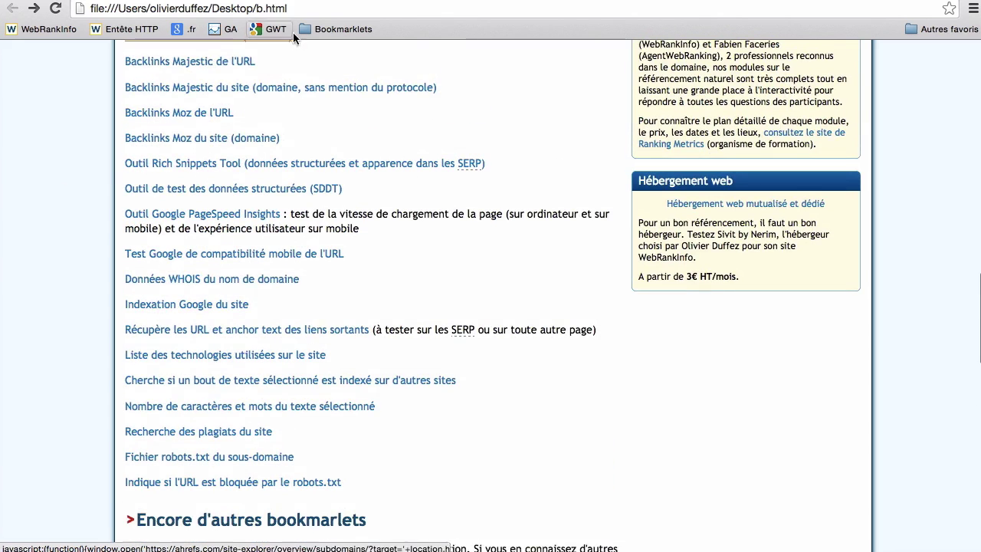
Review the contents of the Bookmarklets folder and the options available for "Récupère les URL et anchor text des liens sortants".
left_click(341, 29)
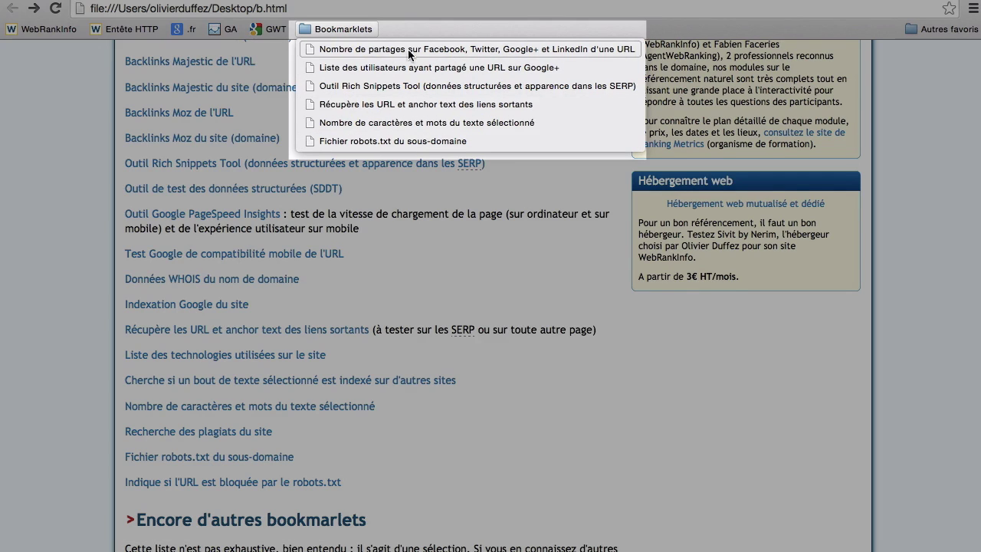
right_click(383, 106)
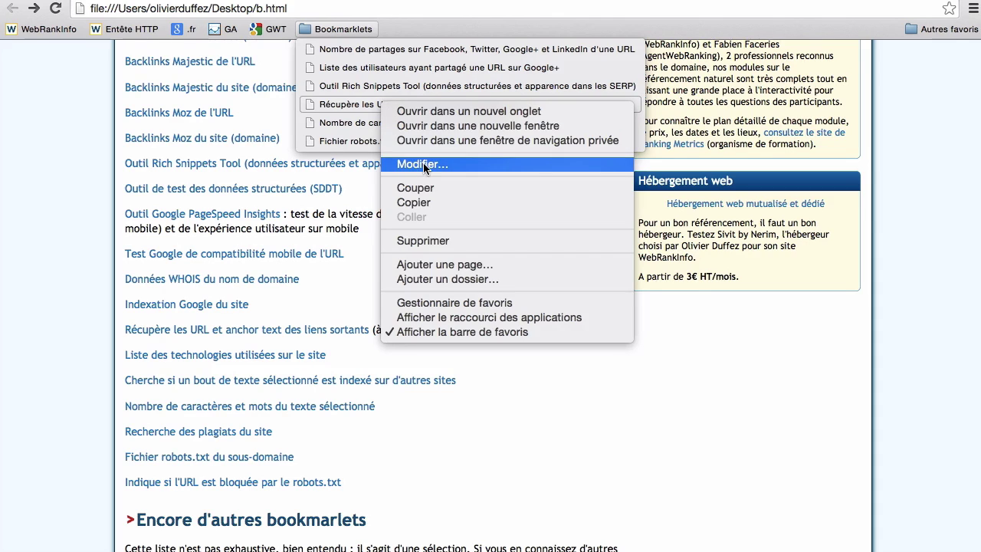
left_click(72, 128)
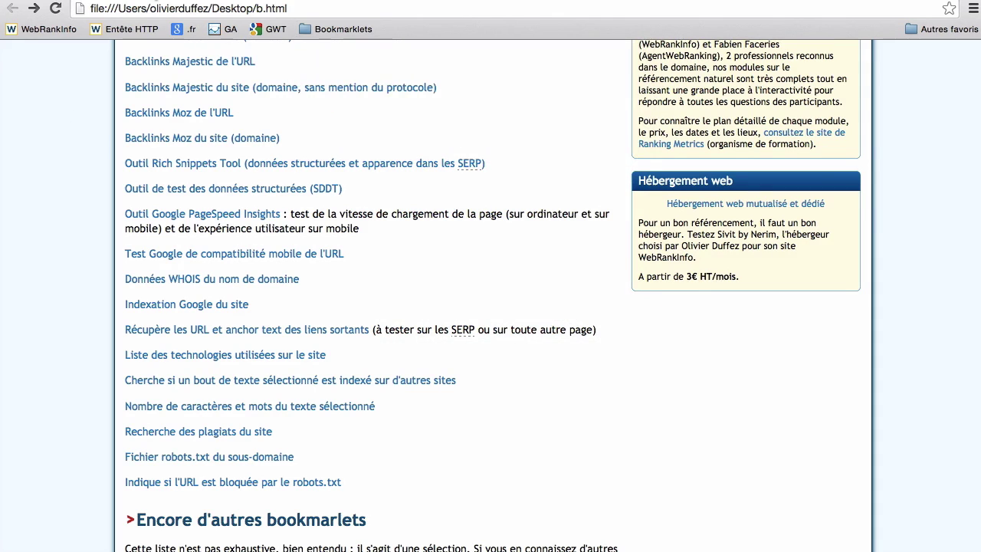
Test the article "Tailles des images pour les réseaux sociaux en 2015" with the "Outil Rich Snippets Tool" bookmarklet and close the result.
left_click(157, 1)
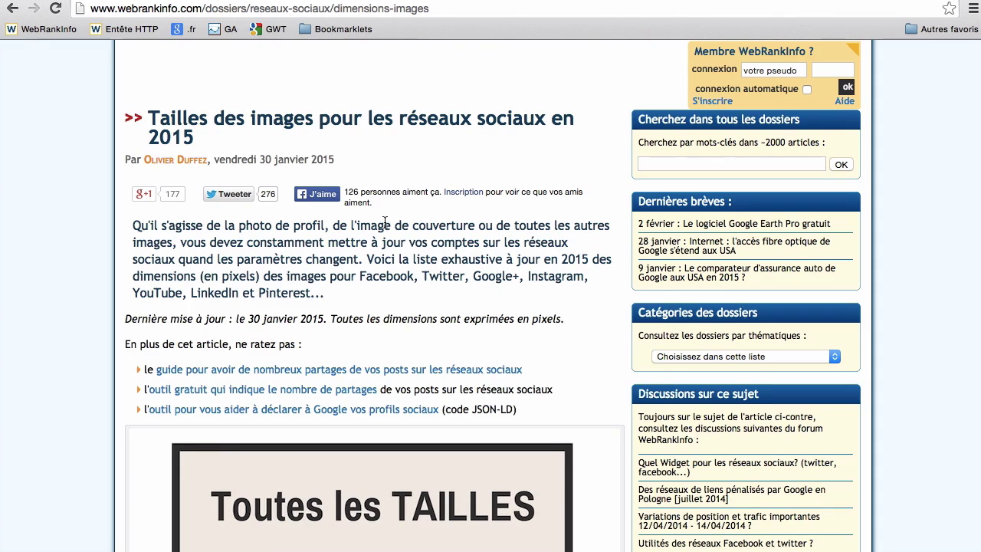
scroll(279, 96, "down", 1)
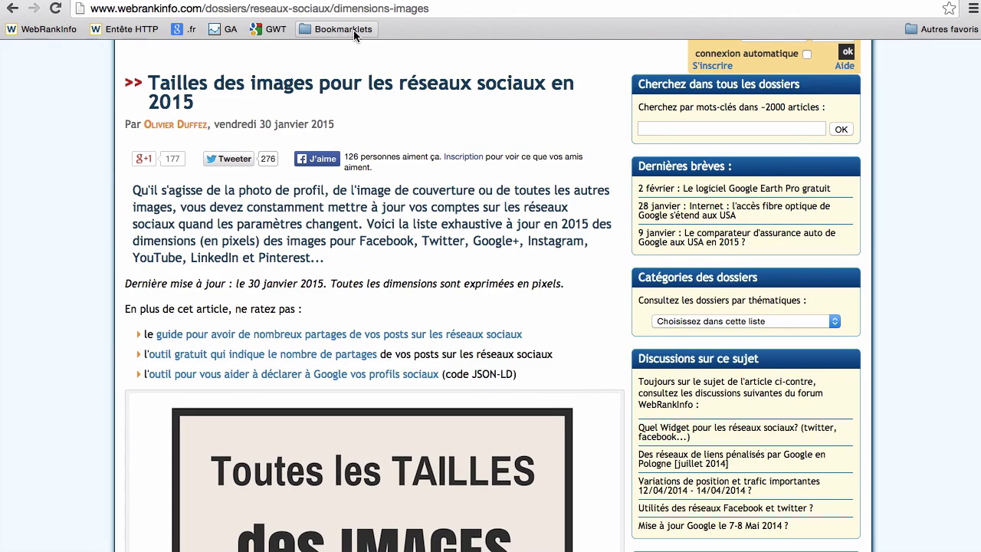
left_click(355, 32)
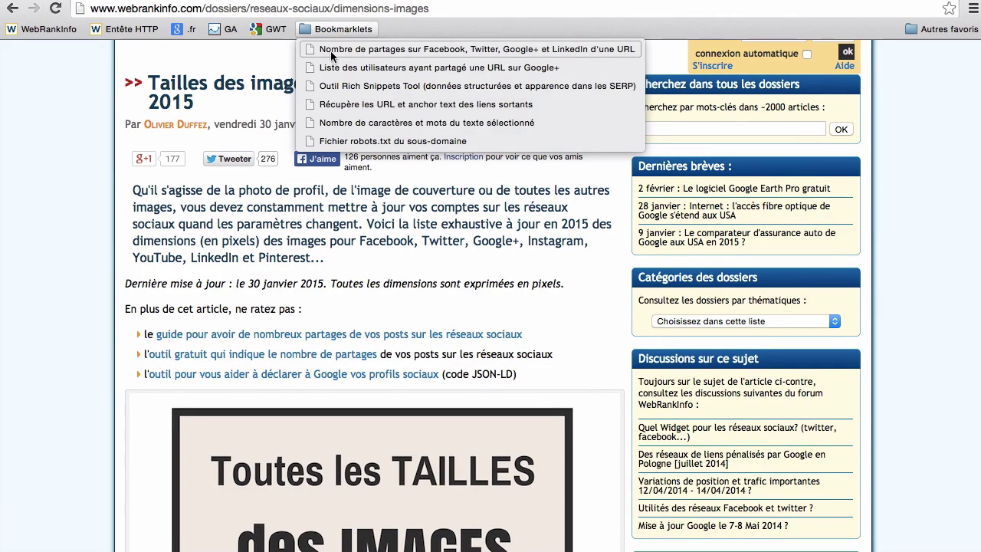
left_click(371, 86)
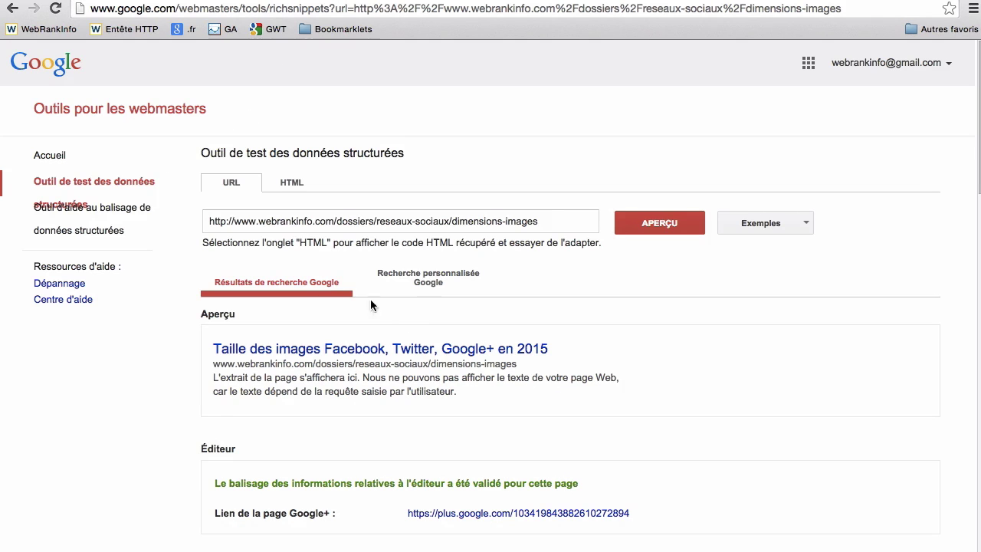
key("super+w")
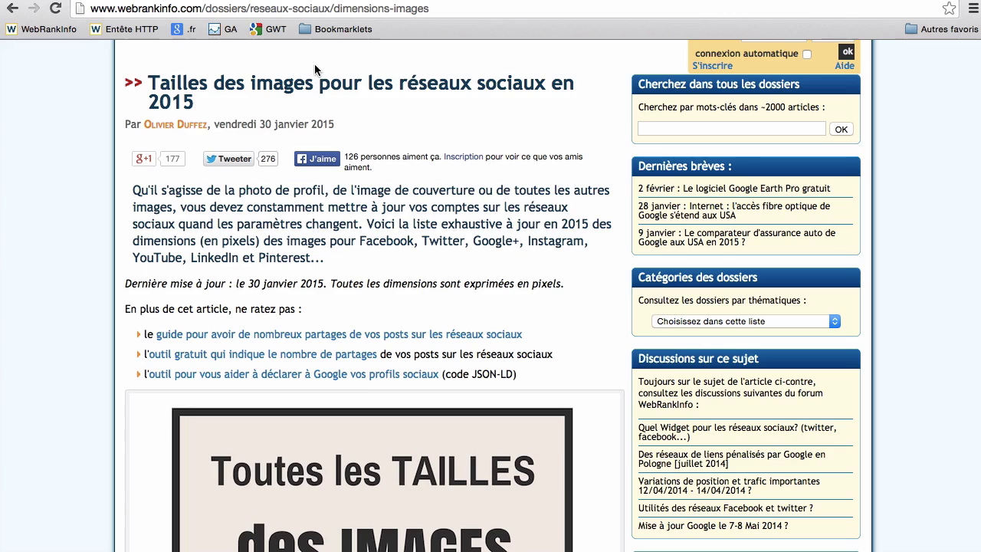
Run "Récupère les URL et anchor text des liens sortants" on the image sizes article and look through the table of extracted links.
left_click(337, 29)
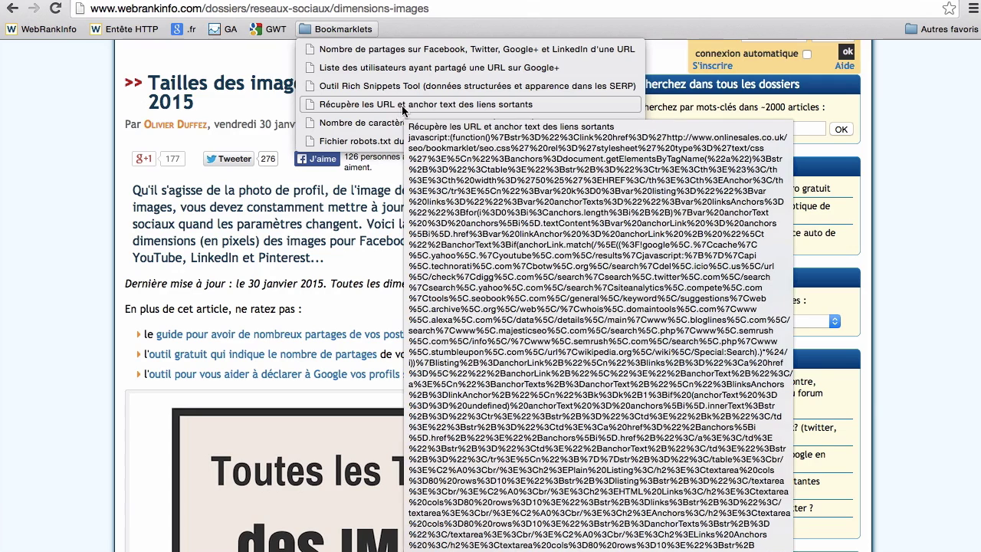
left_click(418, 105)
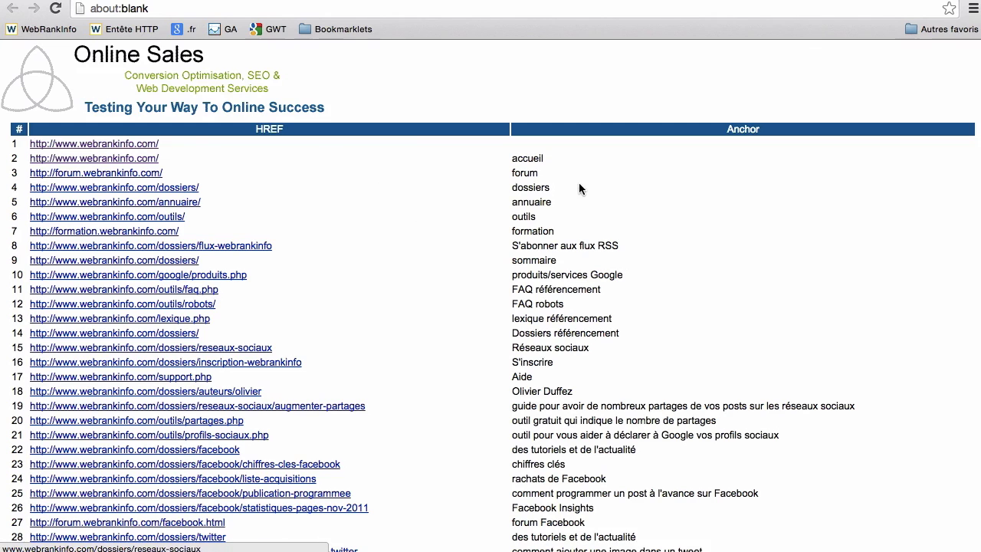
scroll(585, 295, "down", 1)
scroll(581, 289, "down", 10)
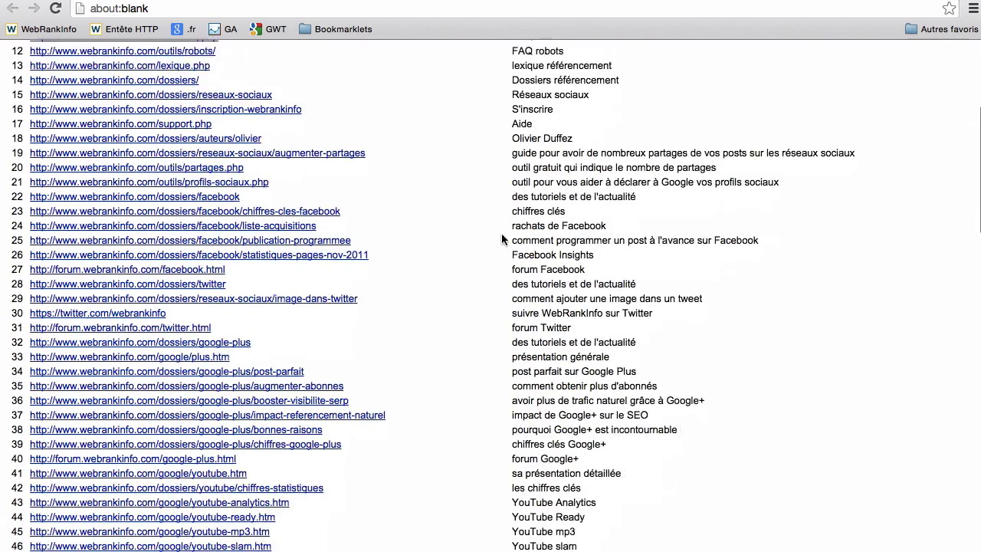
scroll(744, 228, "down", 10)
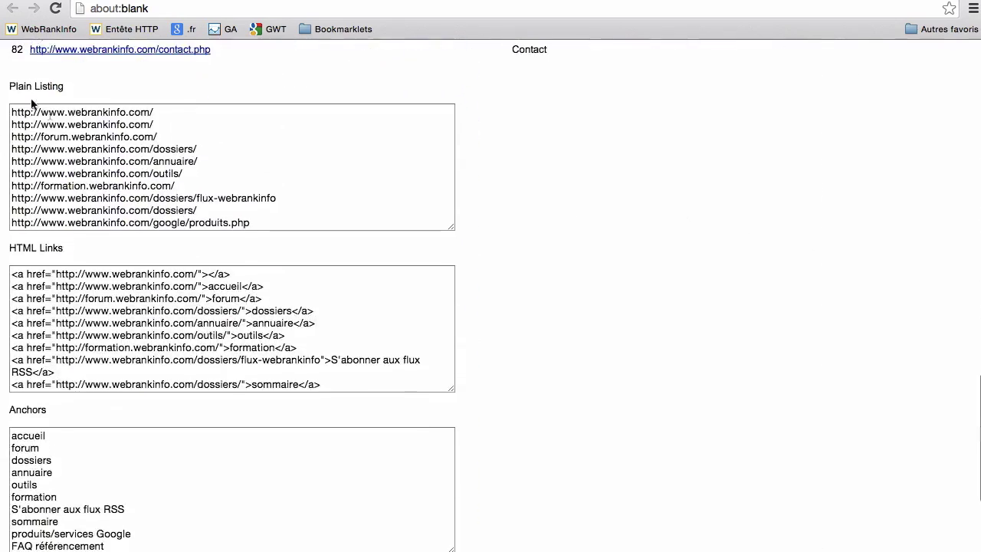
Examine the Plain Listing, HTML Links, Anchors and Links Anchors export boxes below the link table, and return to the table's beginning.
left_click_drag(68, 126, 171, 223)
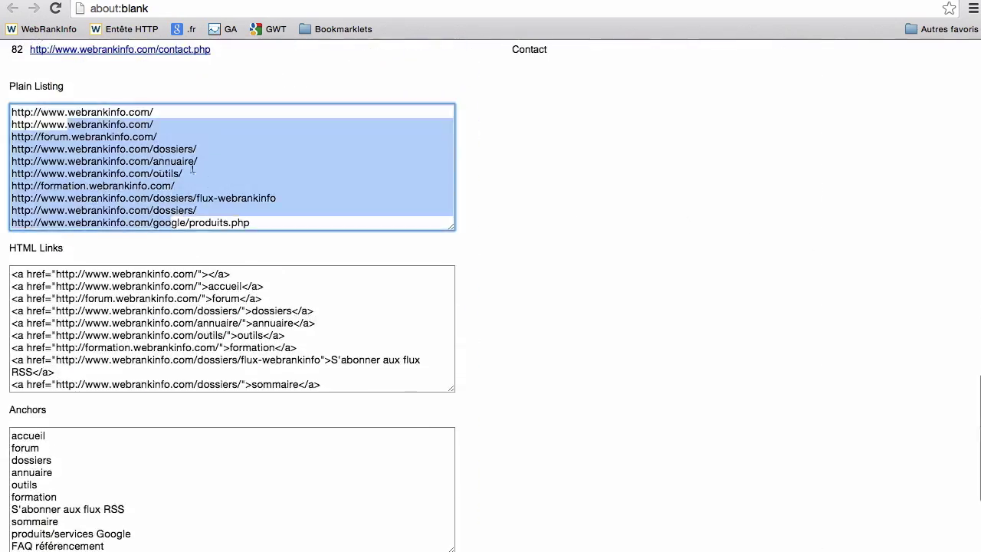
left_click_drag(34, 119, 158, 325)
left_click(69, 307)
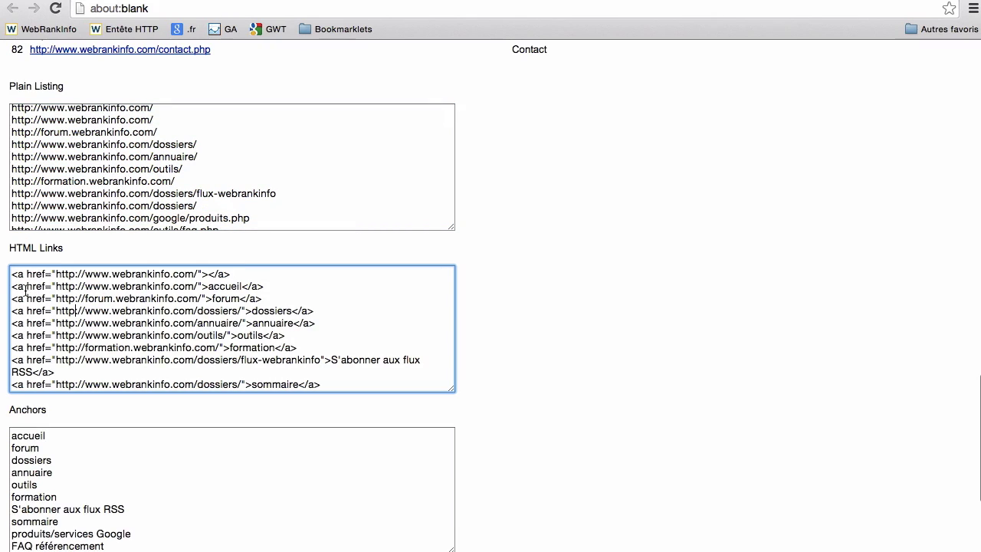
scroll(244, 321, "down", 2)
scroll(153, 429, "down", 5)
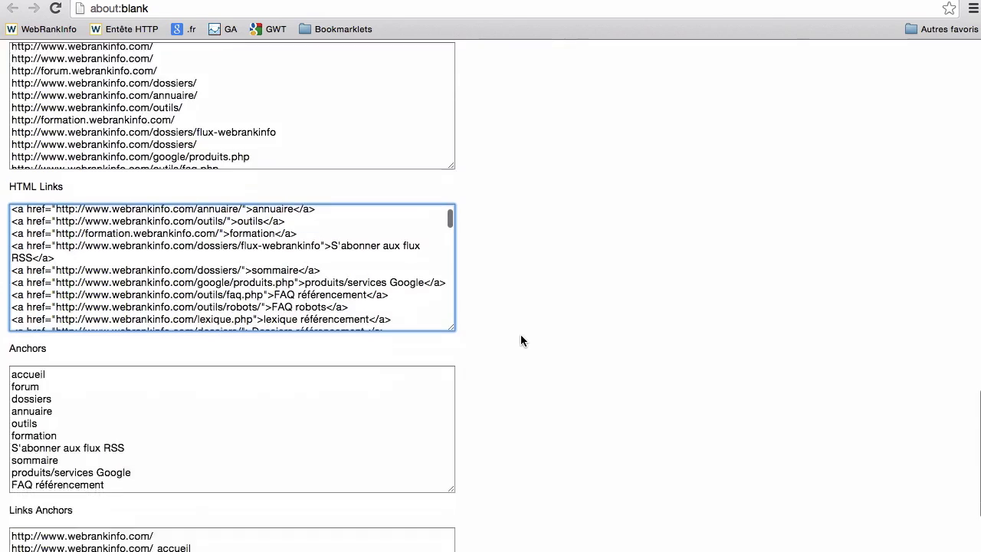
left_click_drag(48, 250, 84, 295)
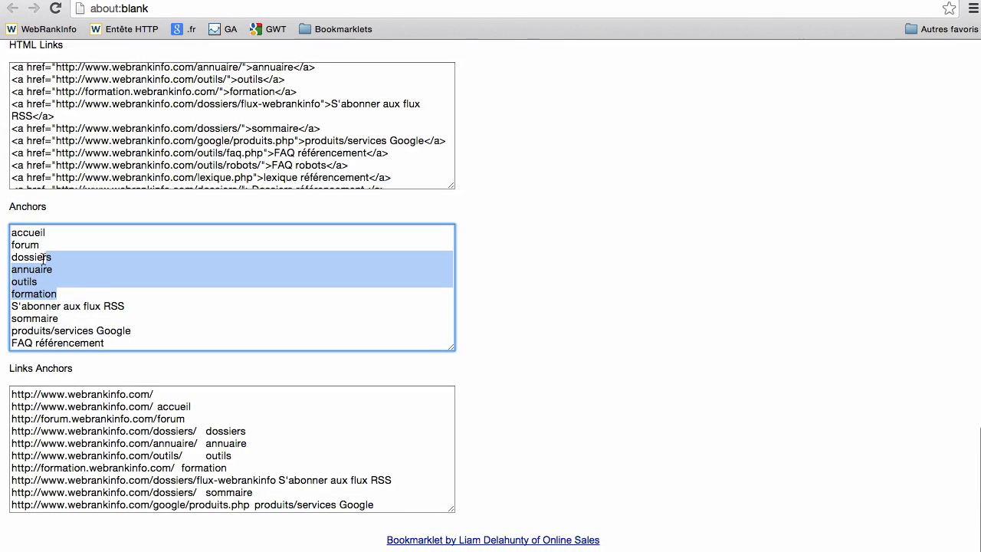
scroll(99, 404, "down", 3)
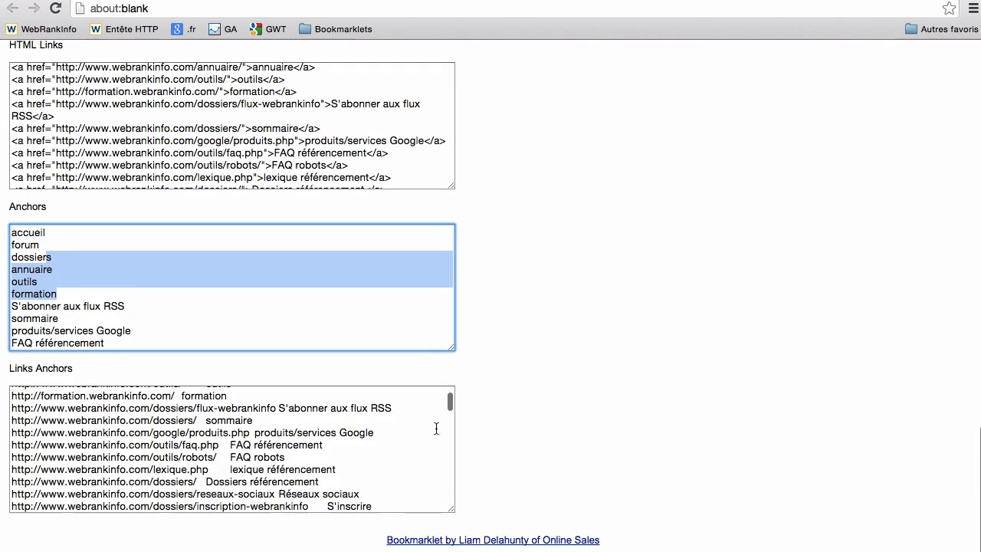
scroll(533, 361, "up", 15)
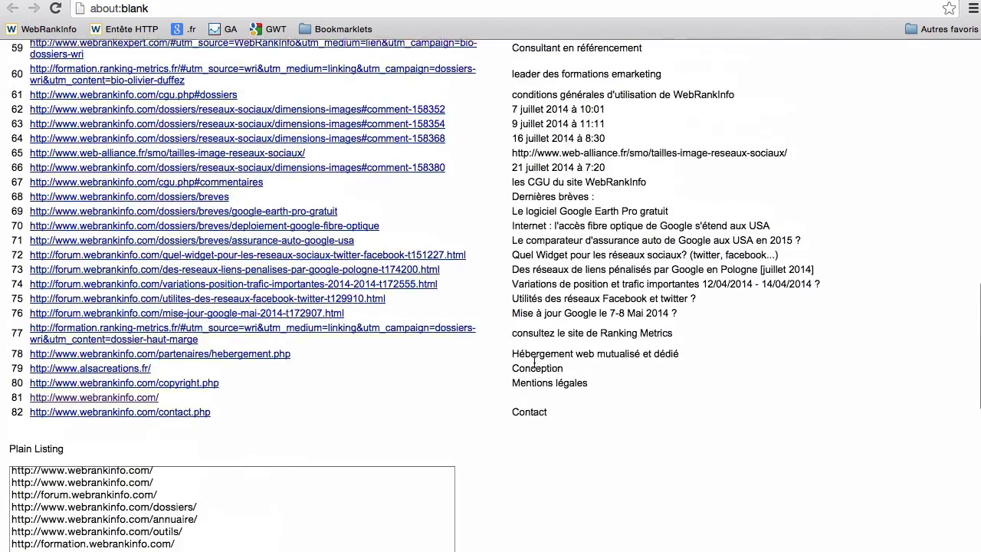
scroll(531, 295, "up", 10)
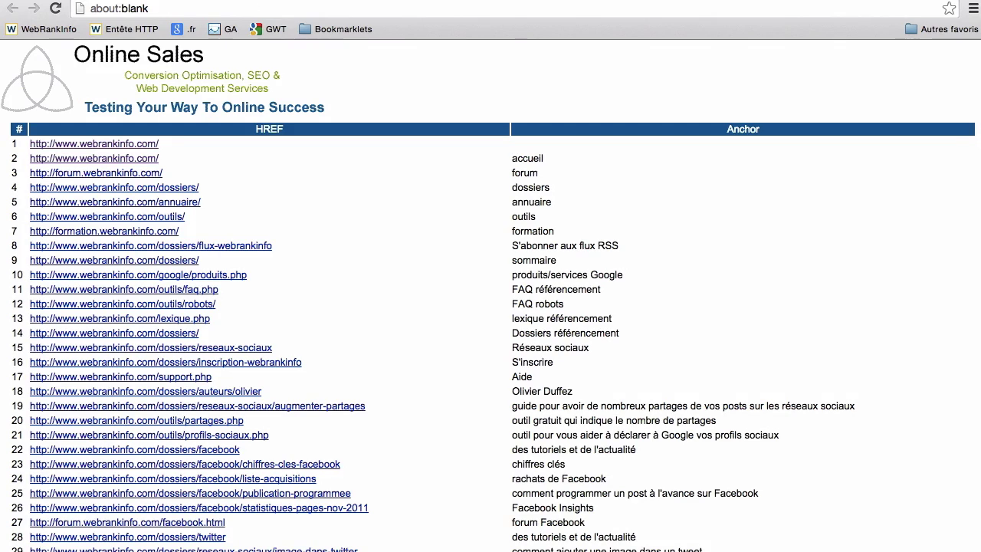
Display the site's robots.txt from the image sizes article with the "Fichier robots.txt du sous-domaine" bookmarklet, and return to the article.
left_click(306, 1)
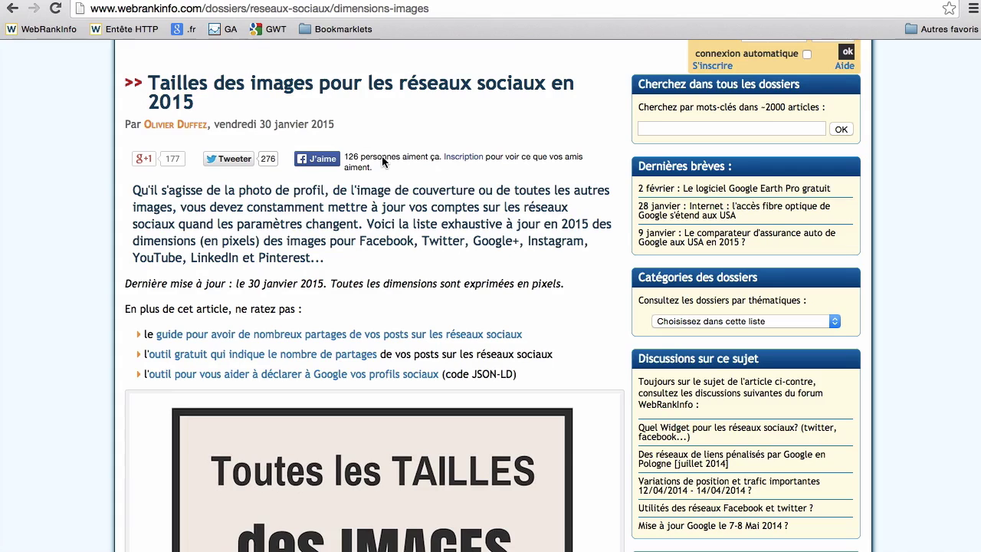
left_click(340, 33)
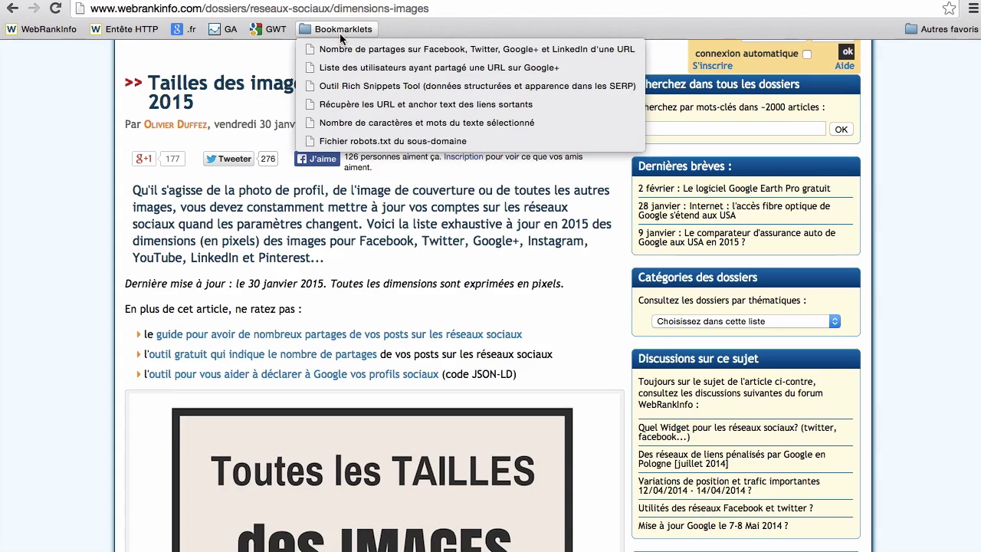
left_click(404, 141)
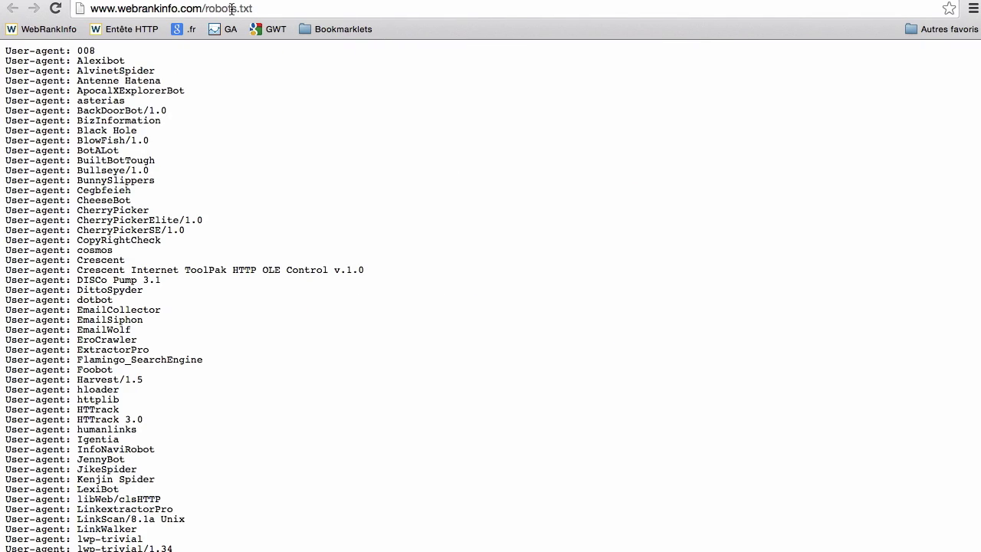
key("super+bracketleft")
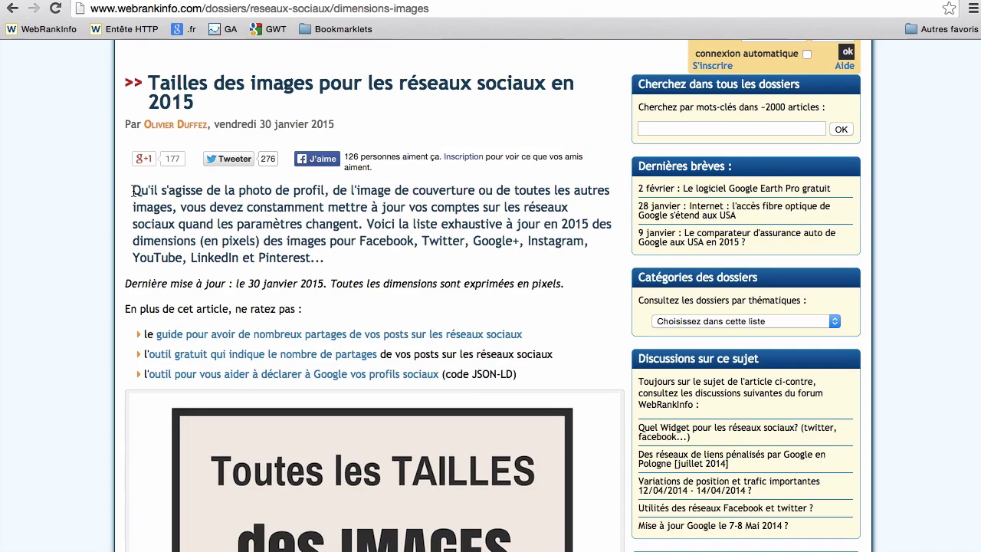
Count the characters and words of the article's introductory paragraph with the "Nombre de caractères et mots du texte sélectionné" bookmarklet.
left_click_drag(133, 196, 326, 257)
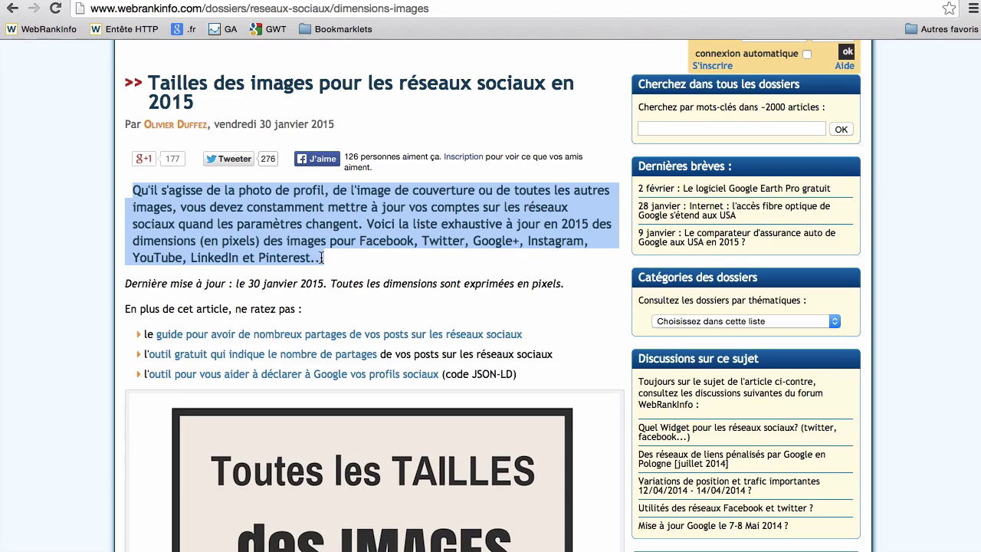
left_click(339, 29)
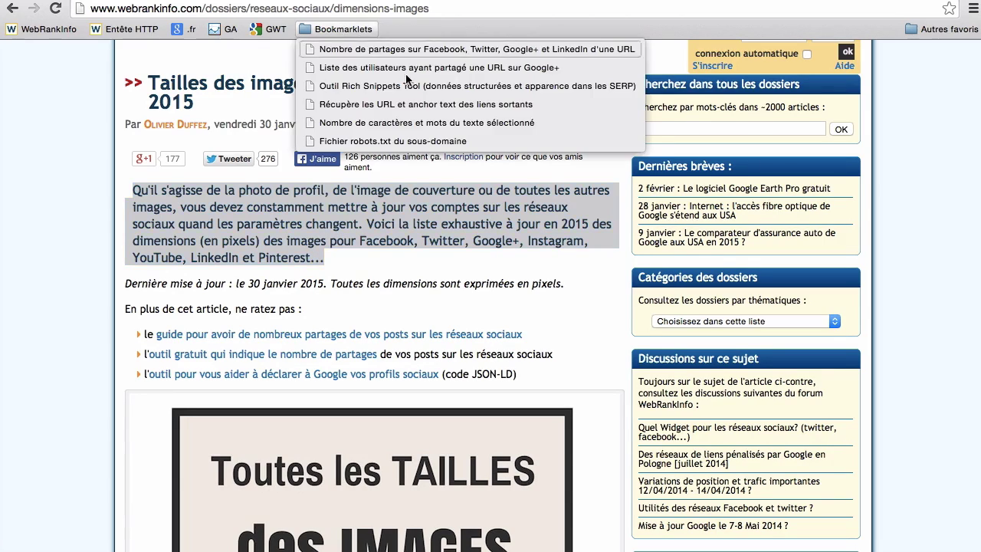
left_click(457, 123)
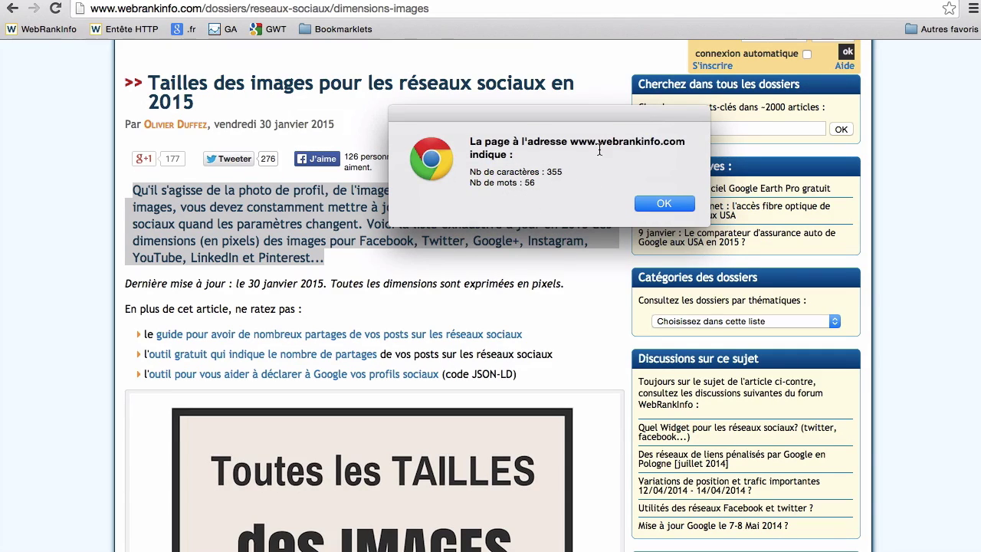
left_click(655, 205)
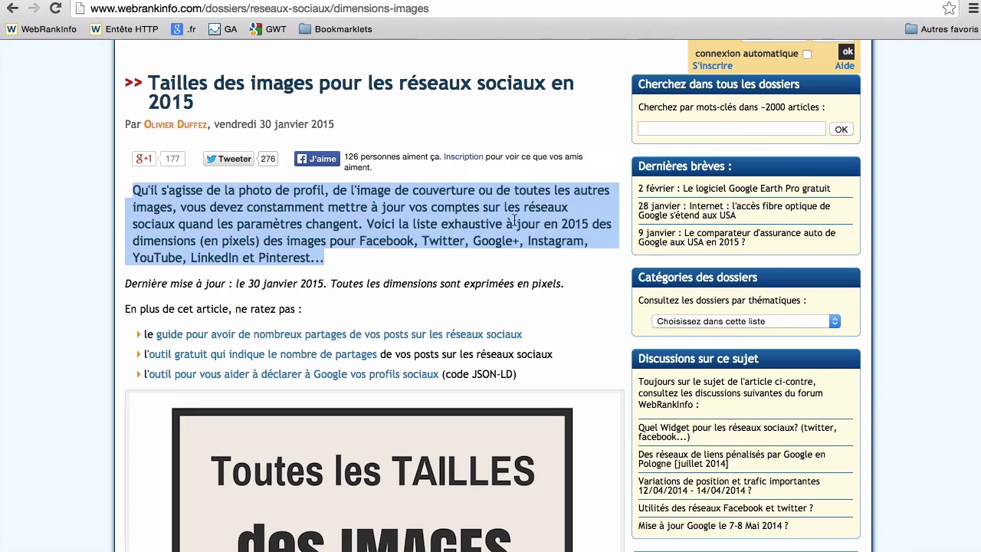
left_click(356, 229)
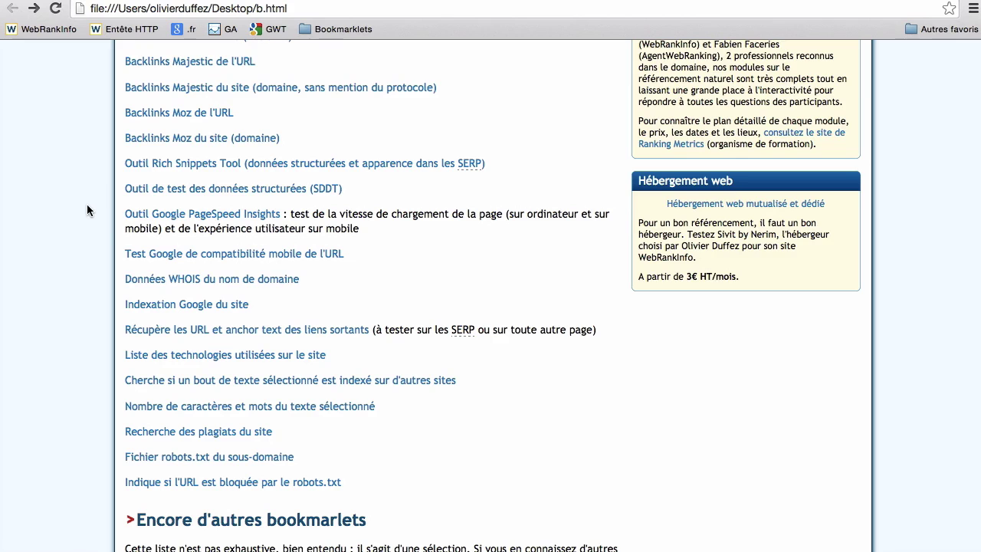
Look through the rest of the bookmarklet list and back up to the article's explanations of what bookmarklets are and how to create them.
scroll(157, 312, "down", 2)
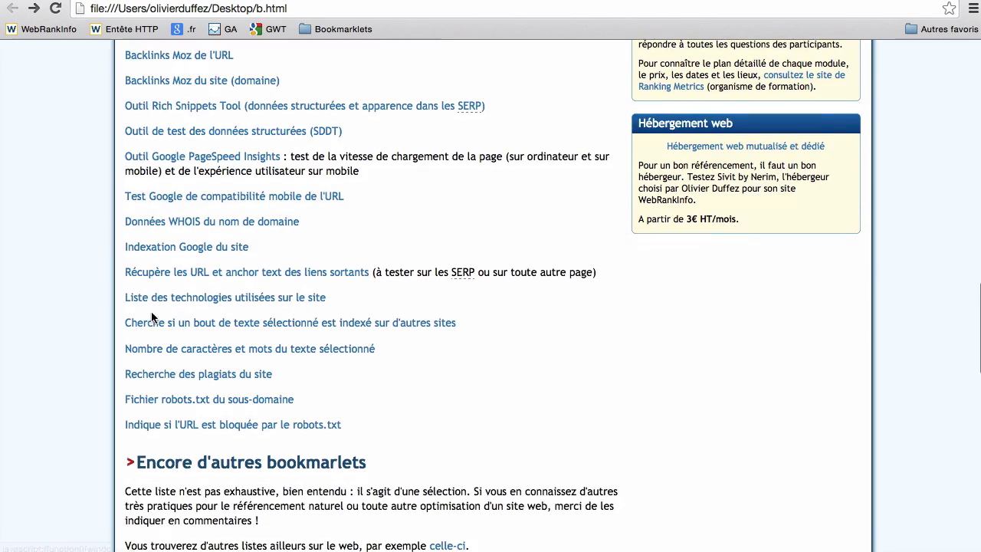
scroll(230, 284, "down", 3)
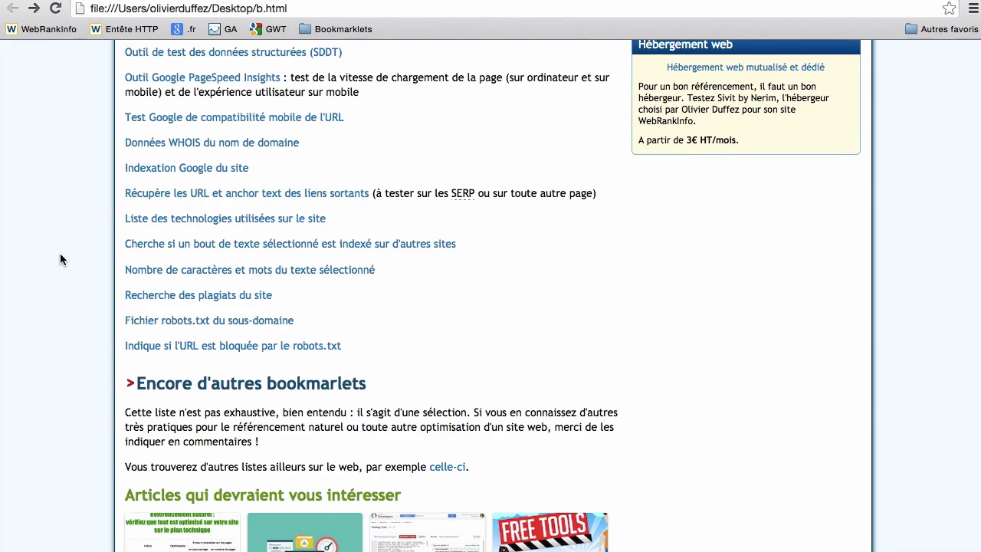
scroll(60, 259, "up", 10)
scroll(61, 259, "up", 5)
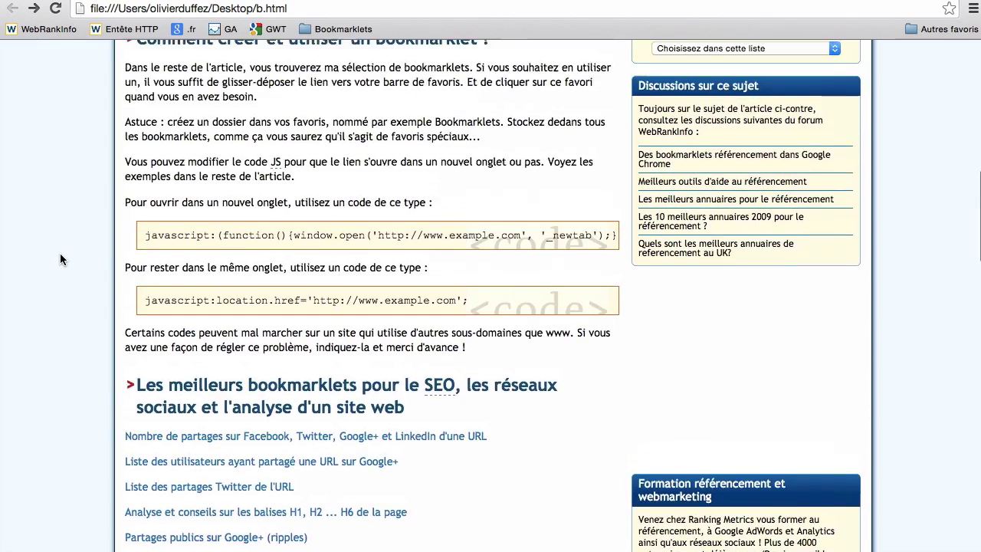
scroll(61, 259, "up", 3)
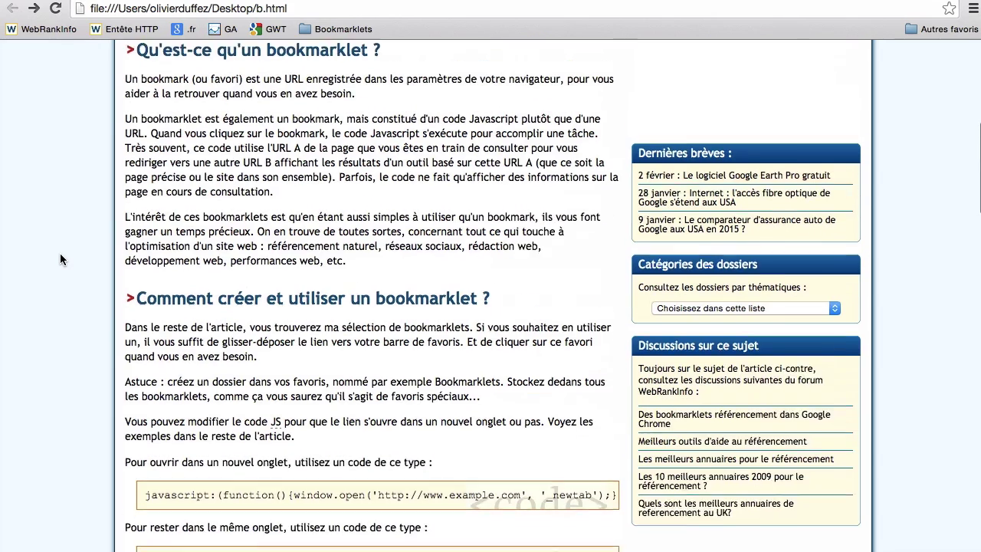